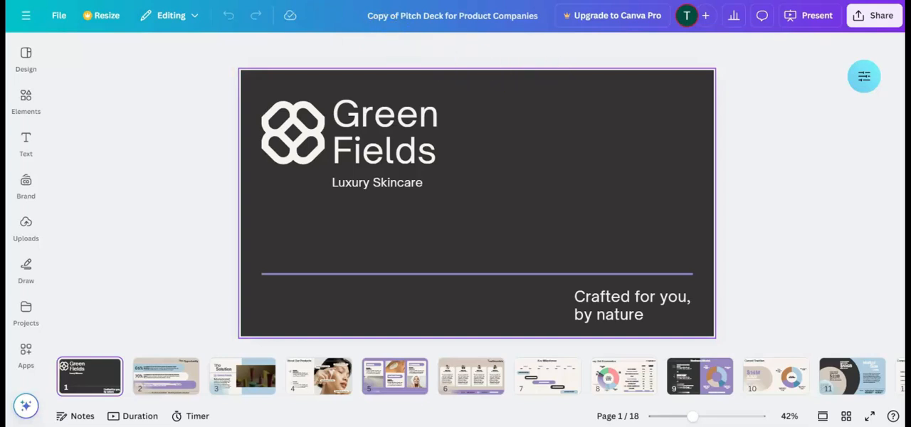
- Rename the design as "Pitch Deck for Yellow"
double_click(475, 9)
left_click(476, 8)
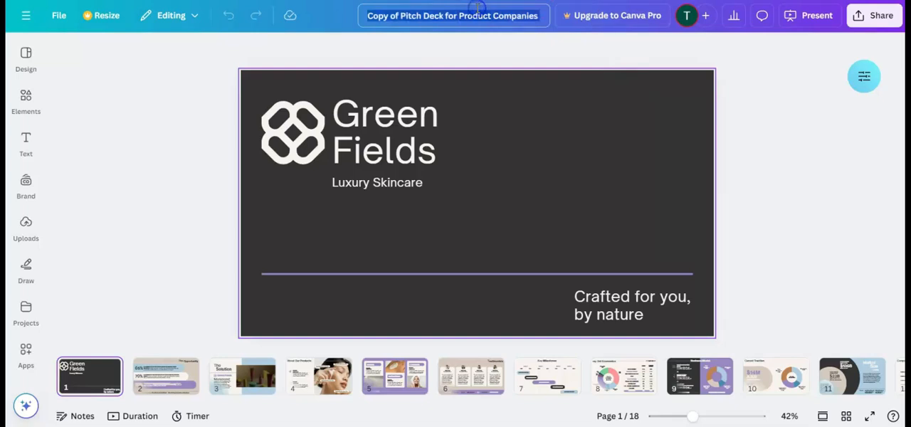
type("P")
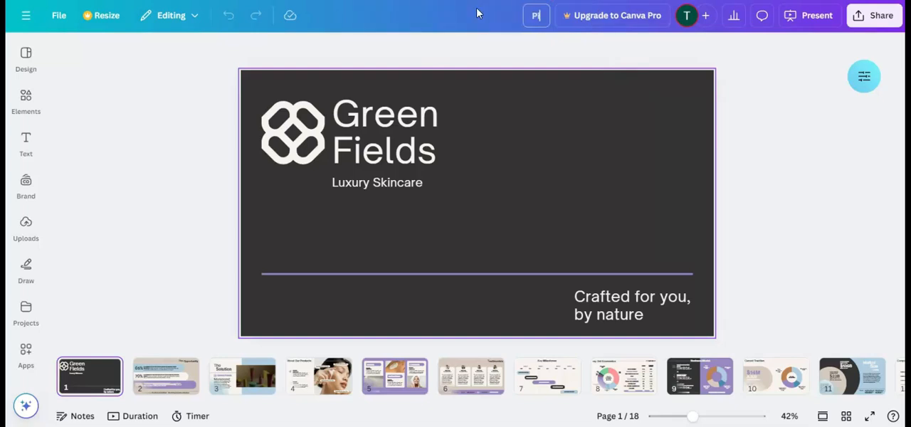
type("itch Deck for")
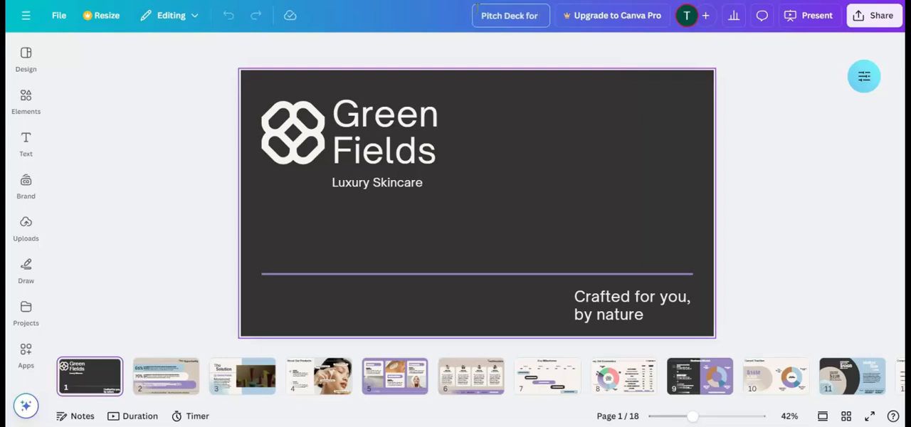
type(" Yellop")
key("BackSpace")
type("w")
- Change "Green" to "Yellow" in the title slide's company name and widen the text box so the word fits on one line
left_click(409, 118)
left_click(411, 115)
left_click(418, 112)
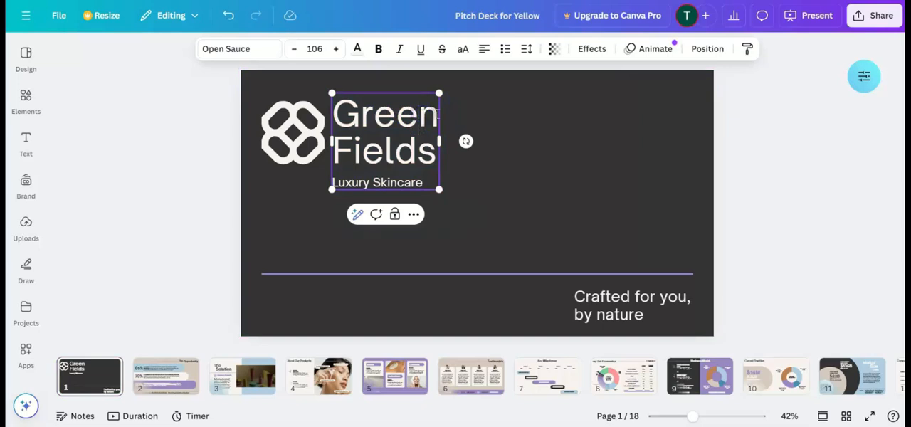
left_click_drag(435, 113, 362, 116)
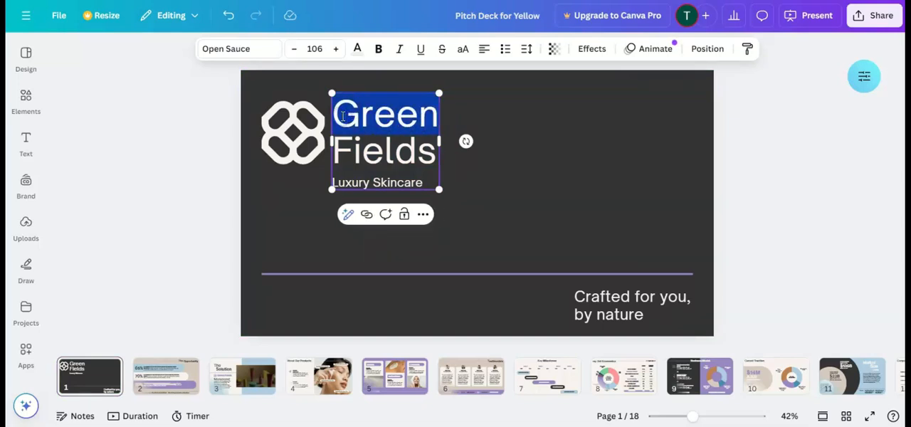
type("Yellpow")
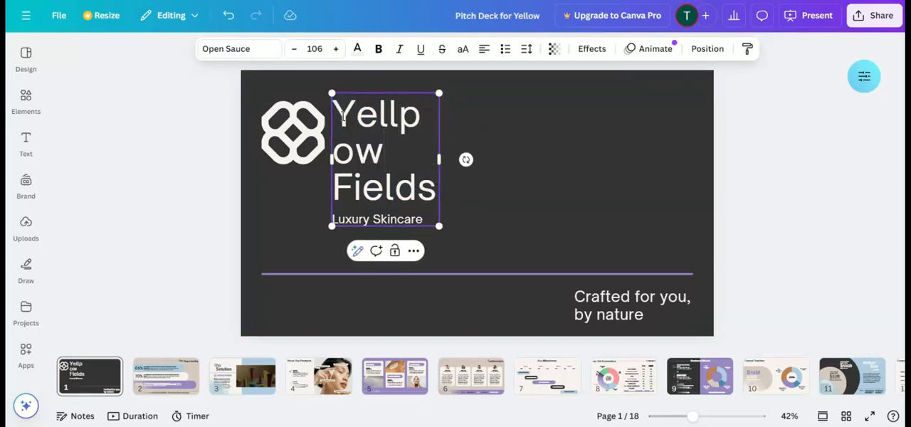
key("BackSpace")
key("BackSpace")
key("BackSpace")
type("ow")
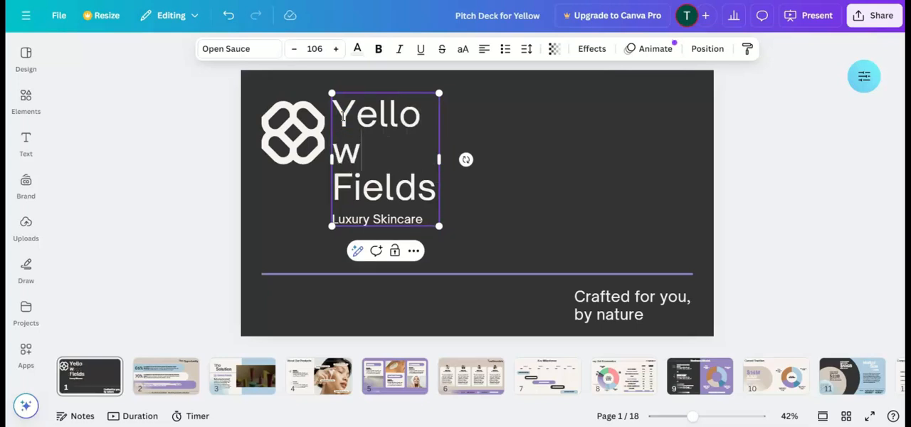
left_click_drag(440, 160, 471, 154)
left_click(546, 154)
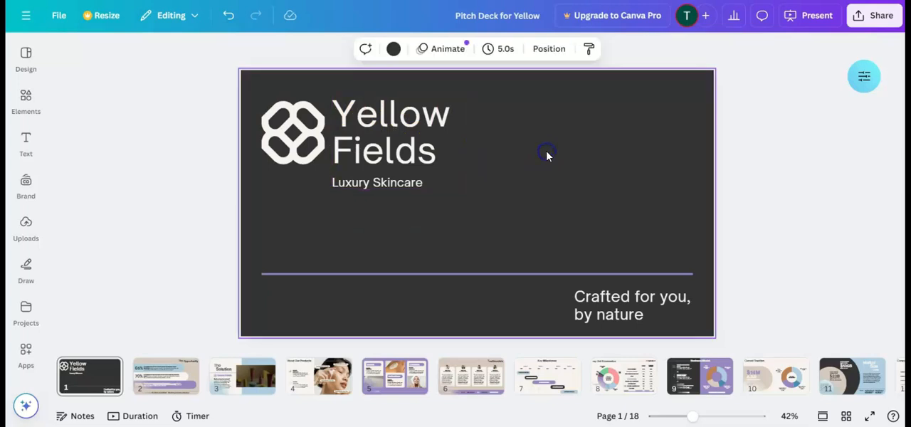
- Show the media upload options for the title slide's logo, check the title text, and go to slide 2
left_click(264, 141)
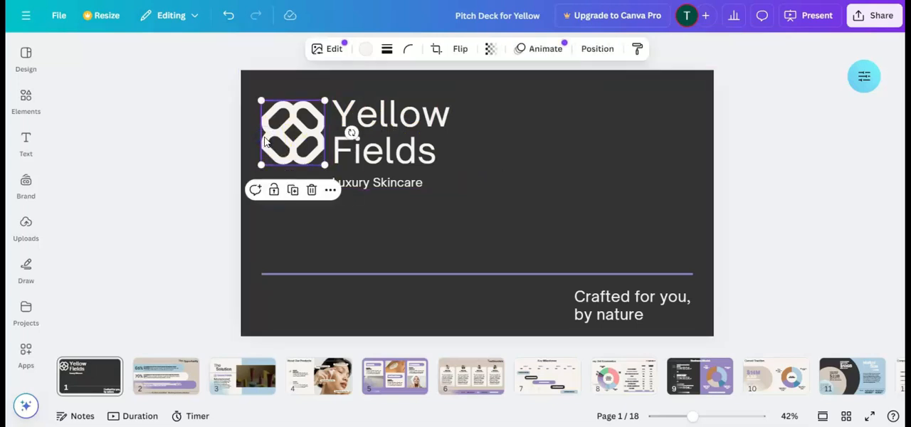
left_click(25, 226)
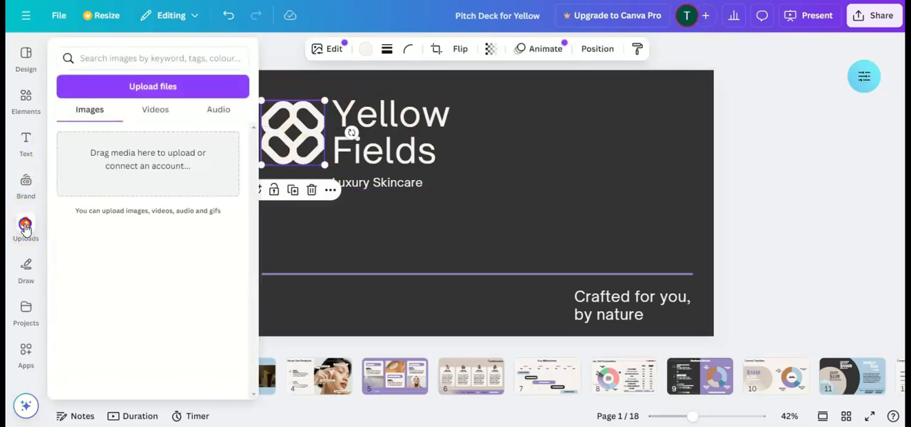
left_click(559, 179)
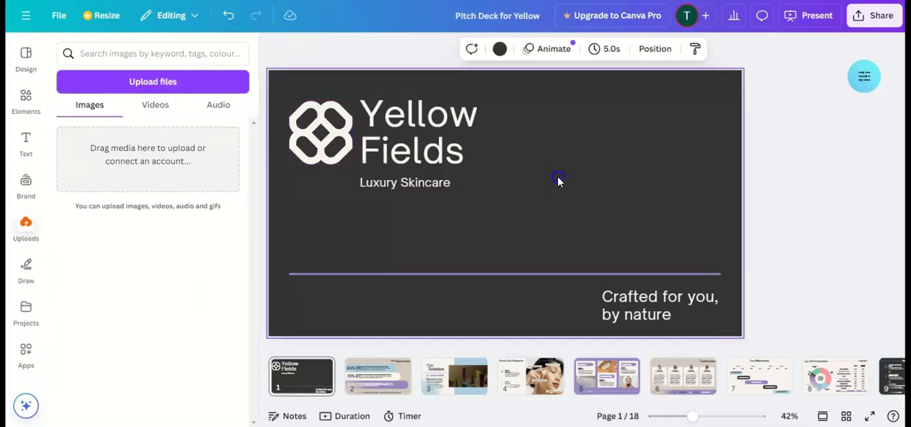
left_click(419, 125)
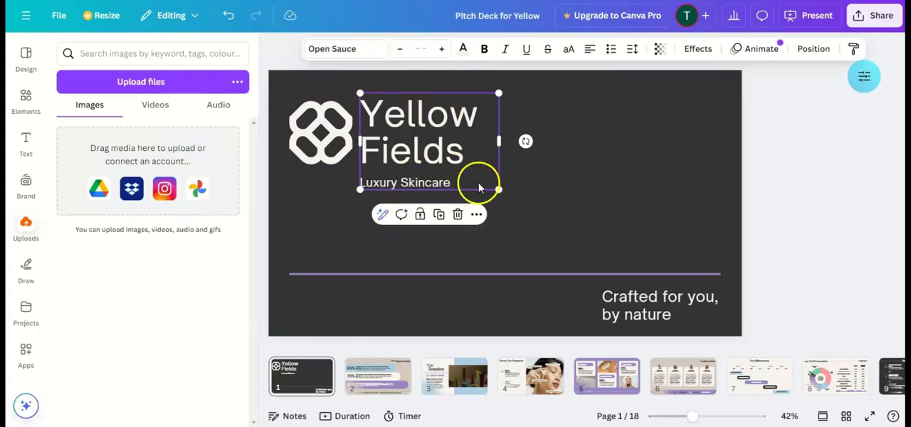
left_click(594, 188)
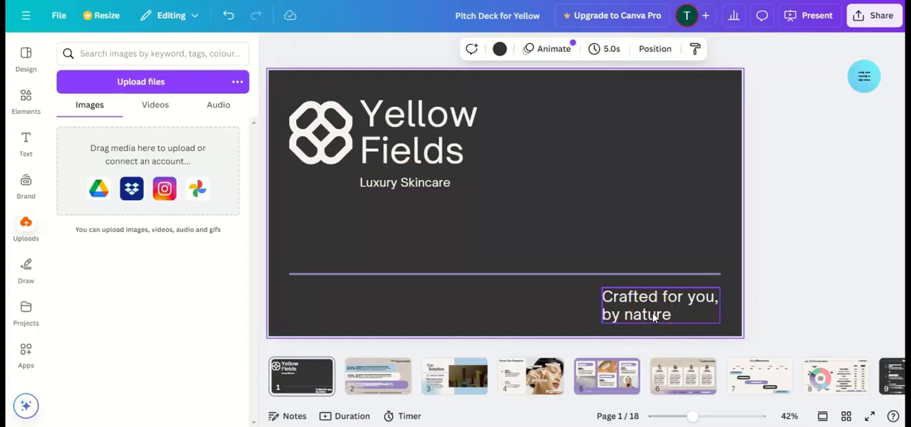
left_click(373, 372)
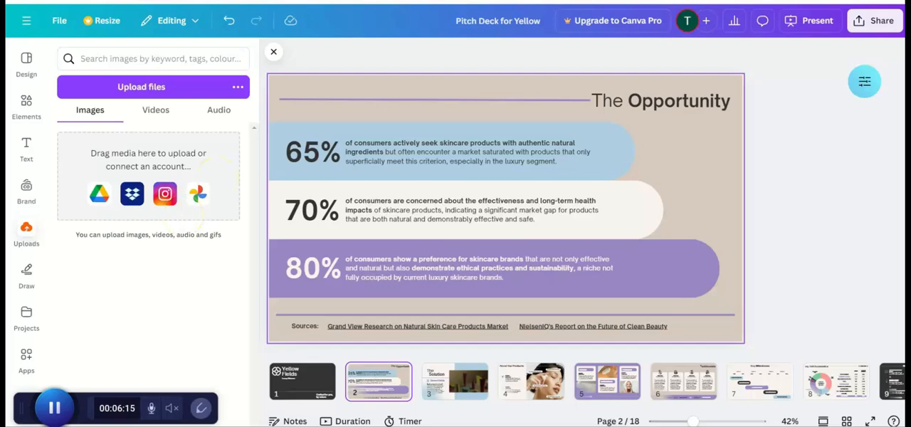
- Switch to the Notion pitch deck guide and review the Slide 1 content guidance, AI prompts and brainstorming section
left_click(139, 2)
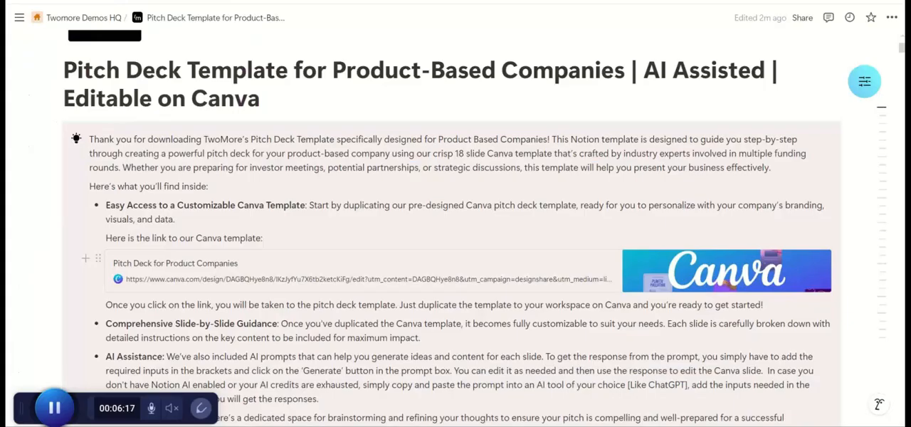
scroll(305, 247, "down", 10)
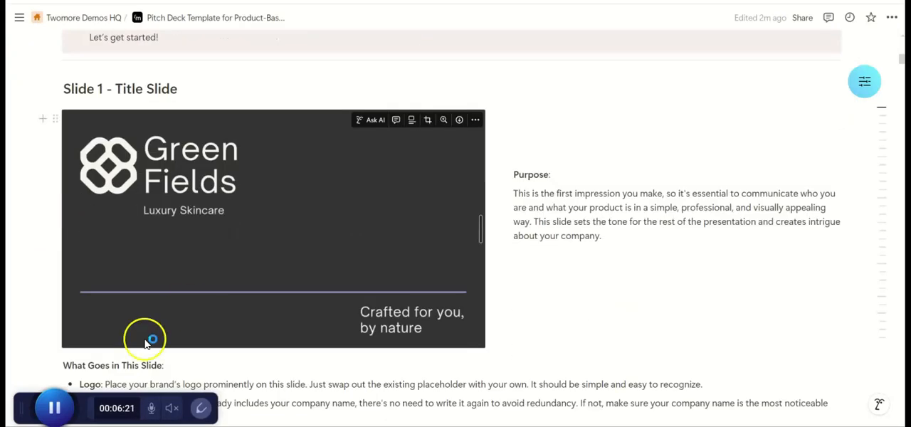
left_click(56, 406)
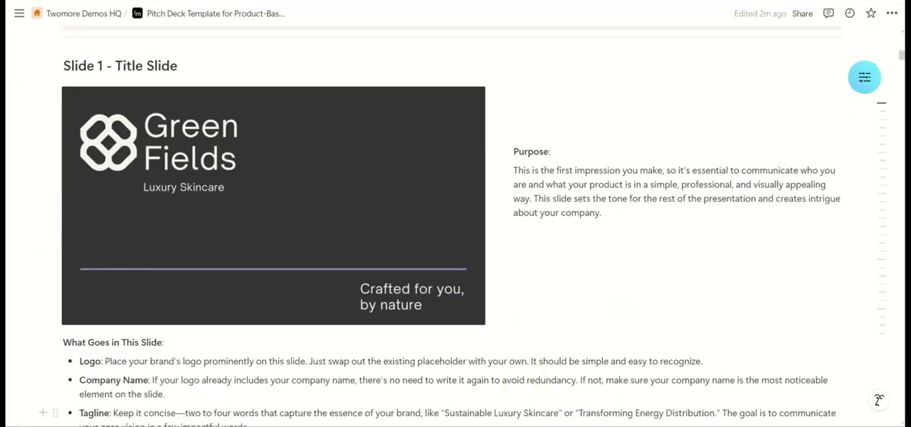
scroll(514, 339, "up", 1)
scroll(514, 339, "down", 2)
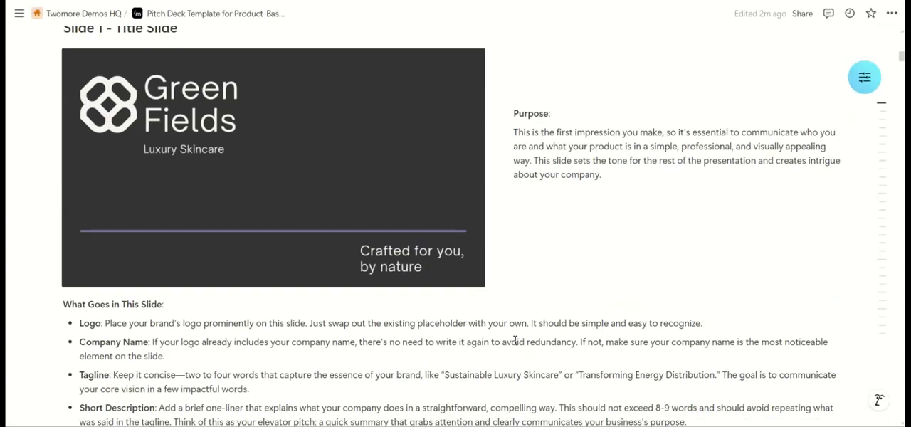
scroll(515, 339, "down", 1)
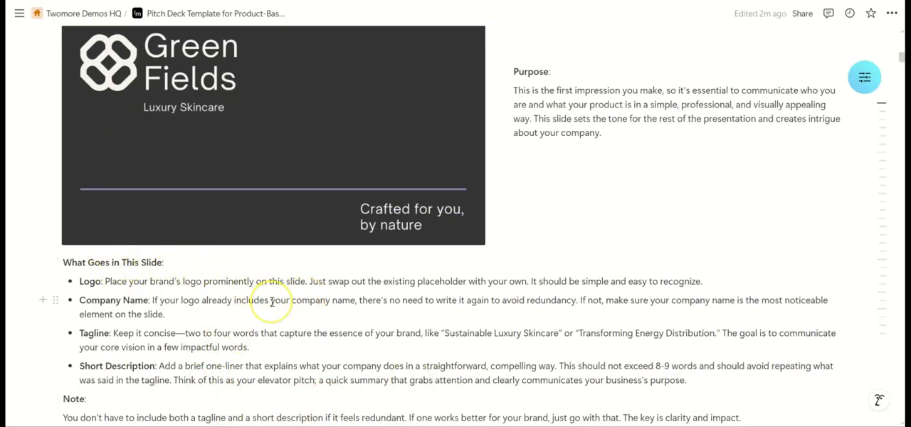
scroll(271, 301, "down", 6)
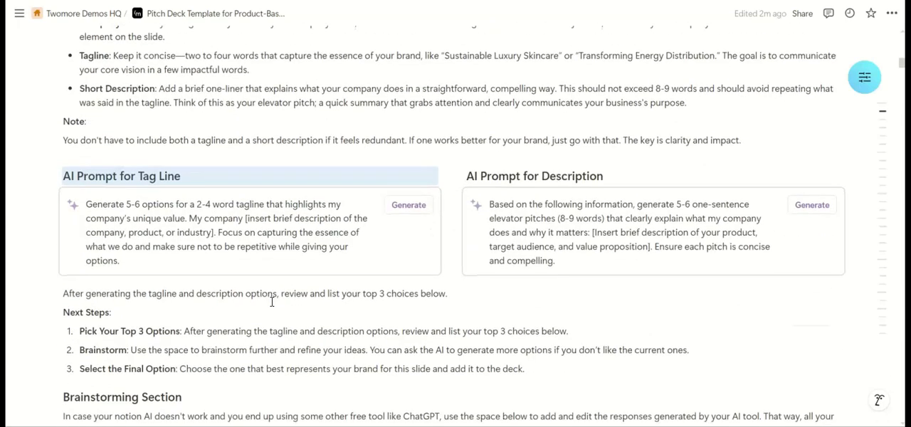
scroll(271, 301, "down", 1)
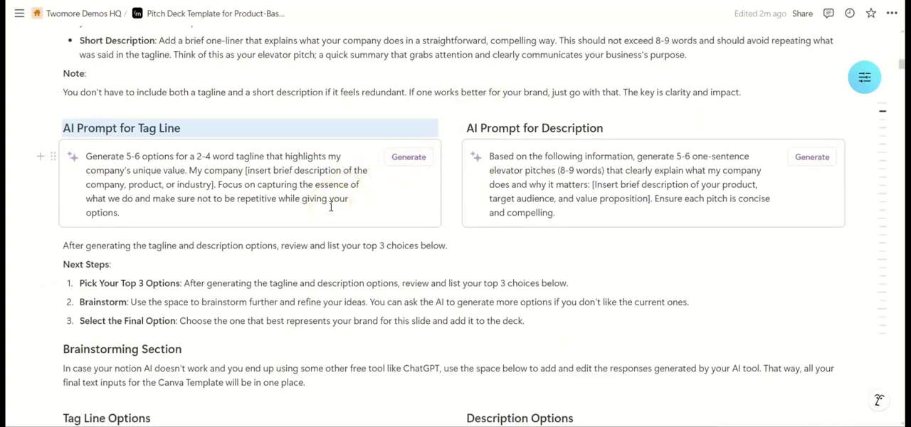
scroll(331, 207, "down", 1)
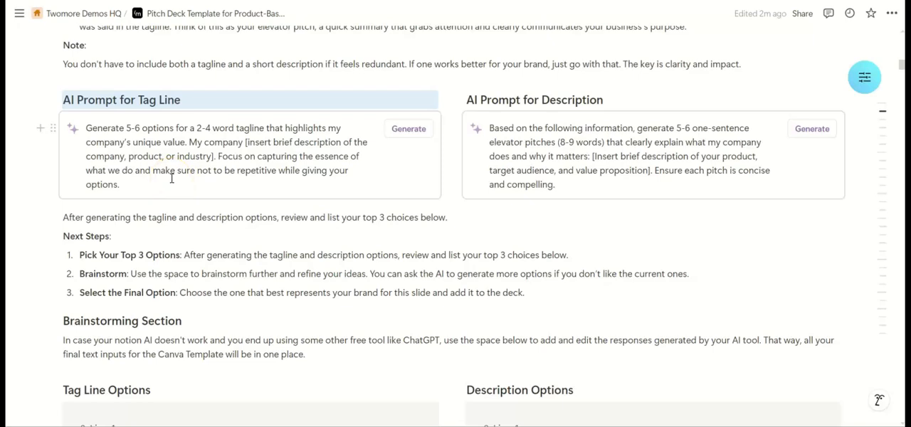
scroll(171, 178, "down", 3)
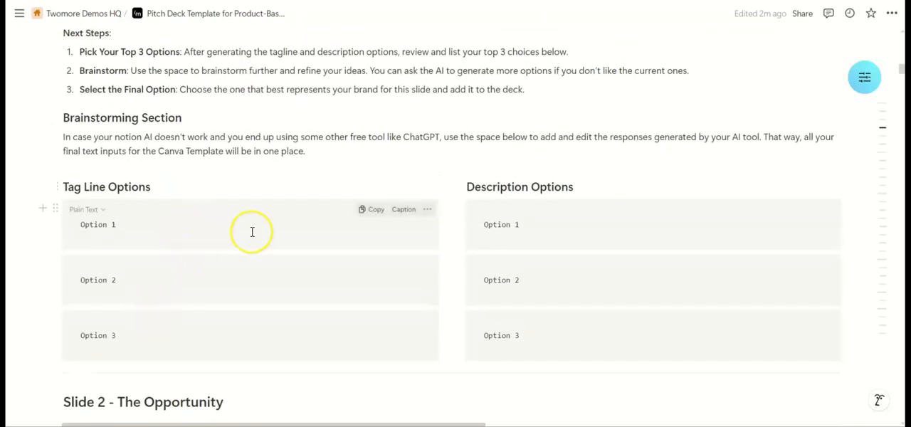
left_click(368, 209)
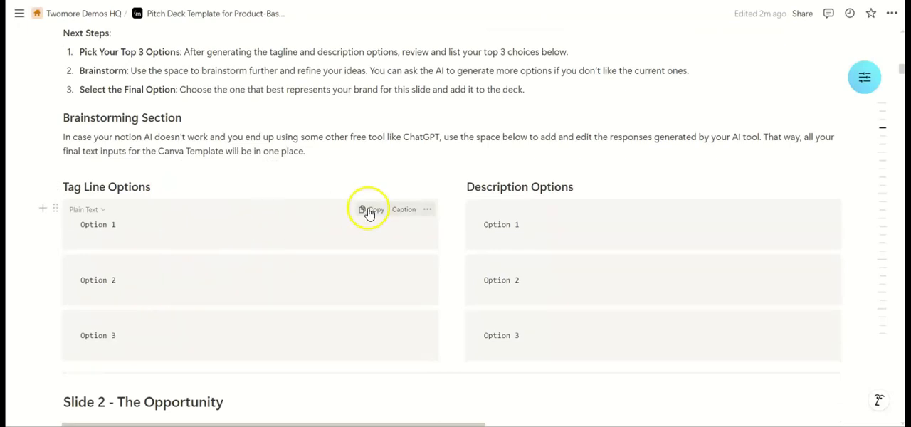
- Replace the bracketed placeholder in the tag line prompt with "yellowfields creates luxury skincare products that are fully organic, certified and made in an ecofriendly manner"
scroll(367, 211, "up", 1)
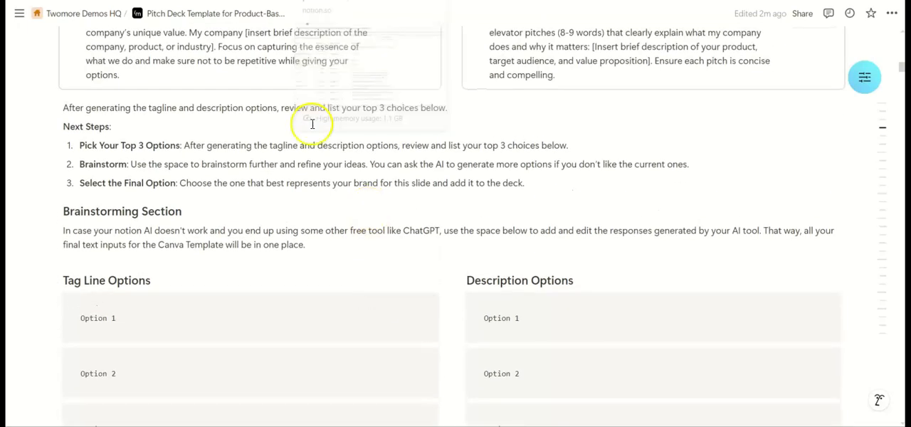
scroll(308, 148, "up", 2)
scroll(309, 152, "up", 1)
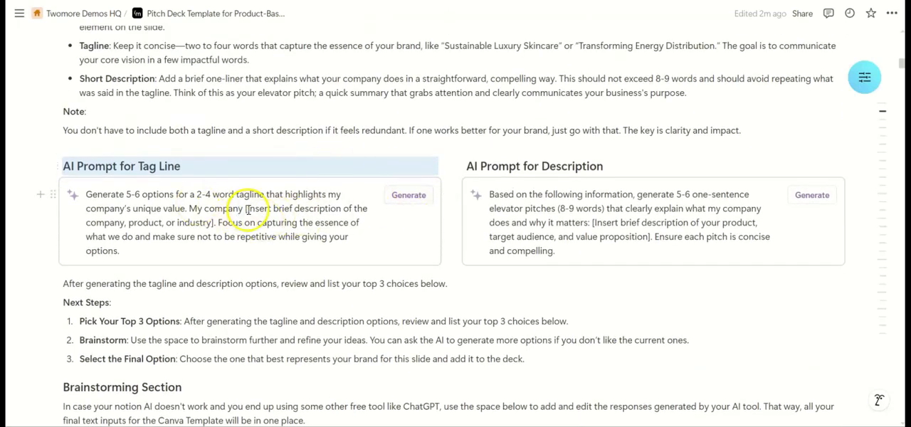
left_click_drag(245, 207, 214, 223)
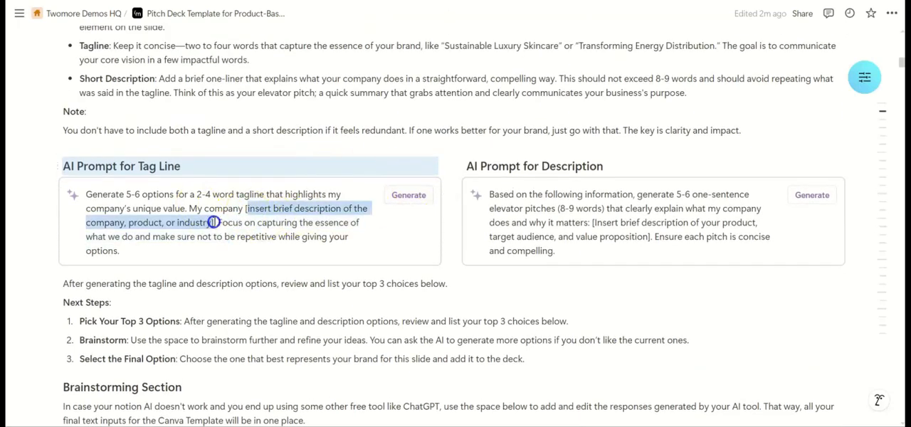
key("BackSpace")
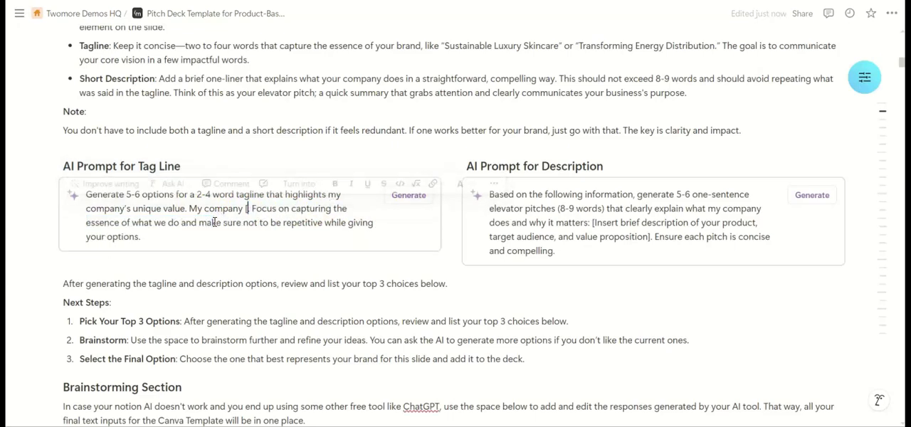
type("yellowf")
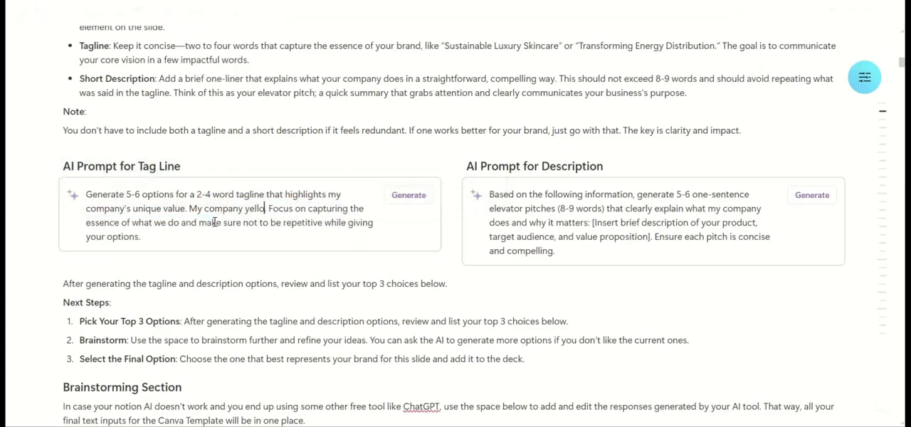
type("ields cr")
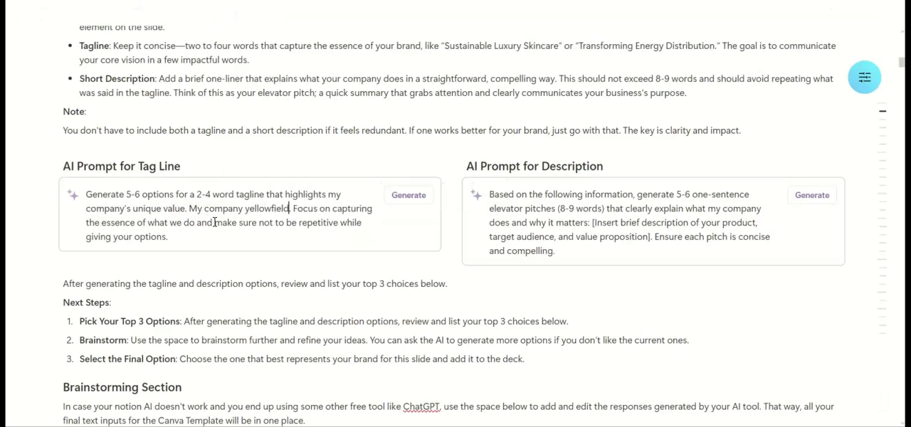
type("eates")
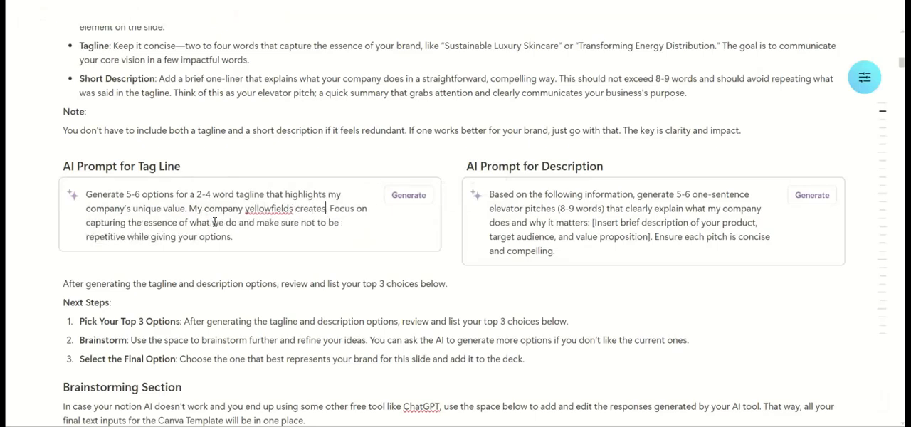
type(" luxury skincare products that are fully organic, cert")
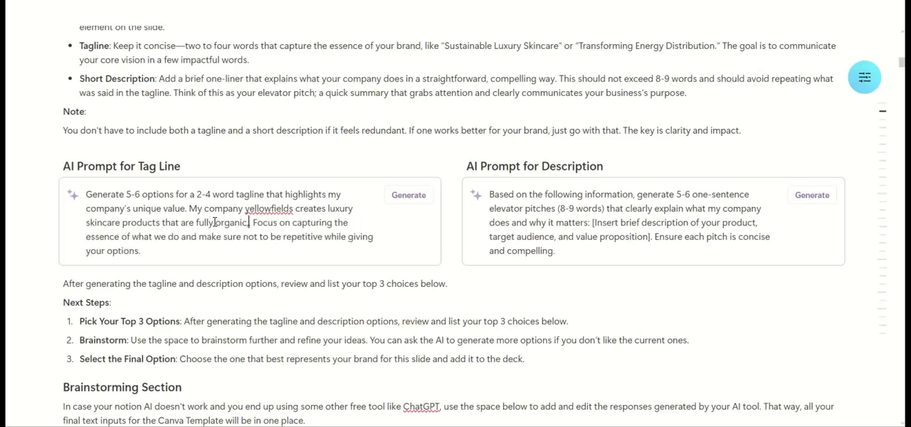
type("ified and")
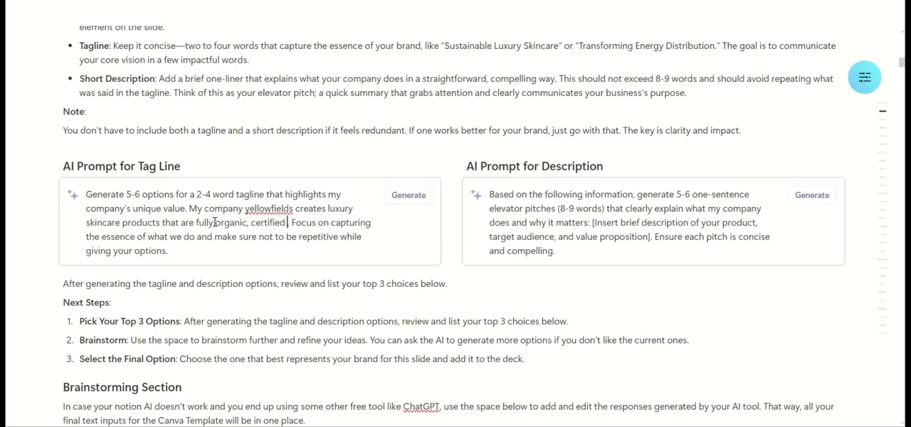
type(" made in an")
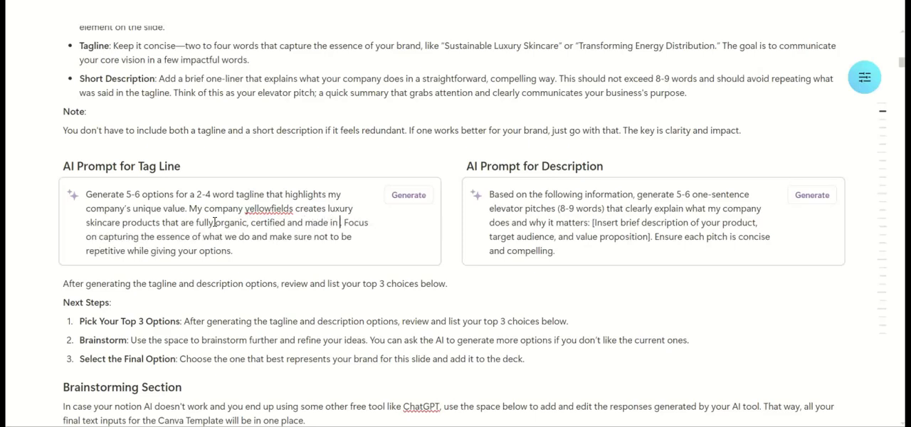
type(" ecofri")
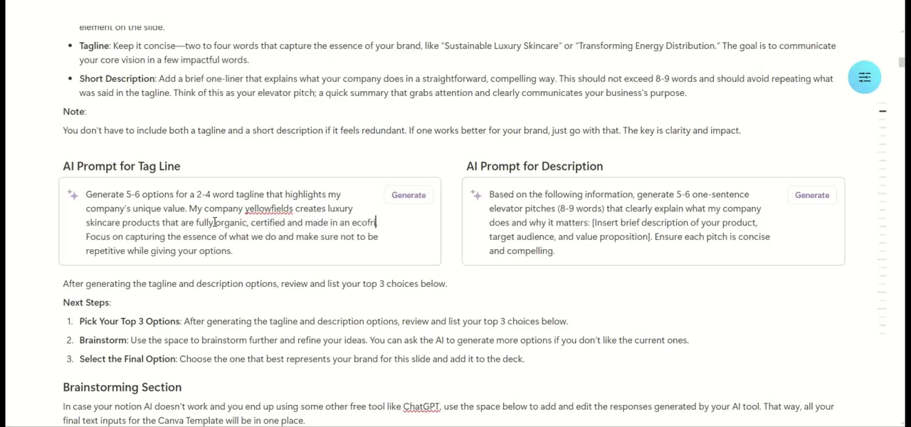
type("endly manner.")
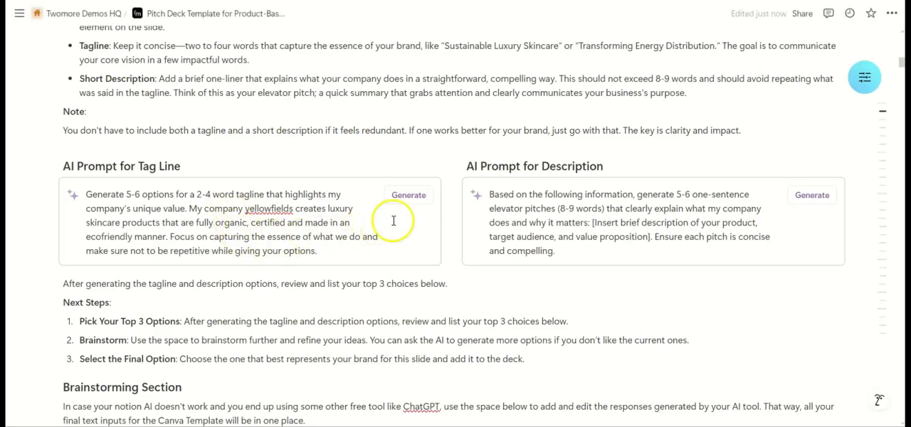
- Generate tag line options from the AI prompt and copy "Green Glamour Essentials" from the results
left_click(412, 203)
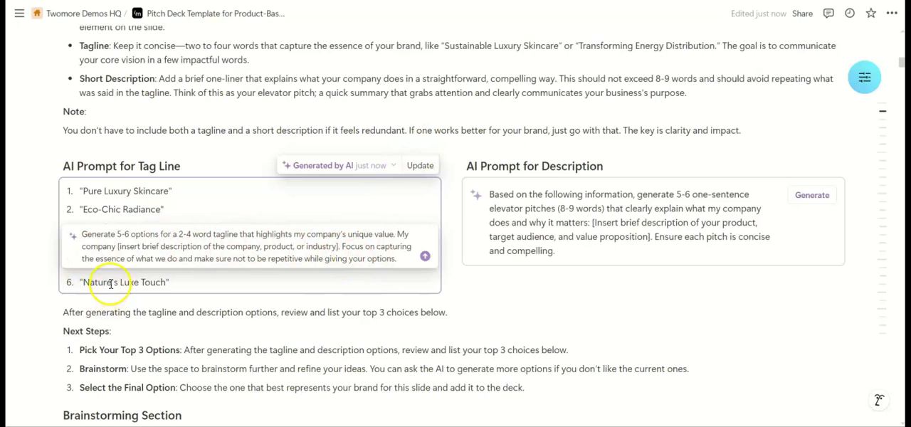
key("ctrl+a")
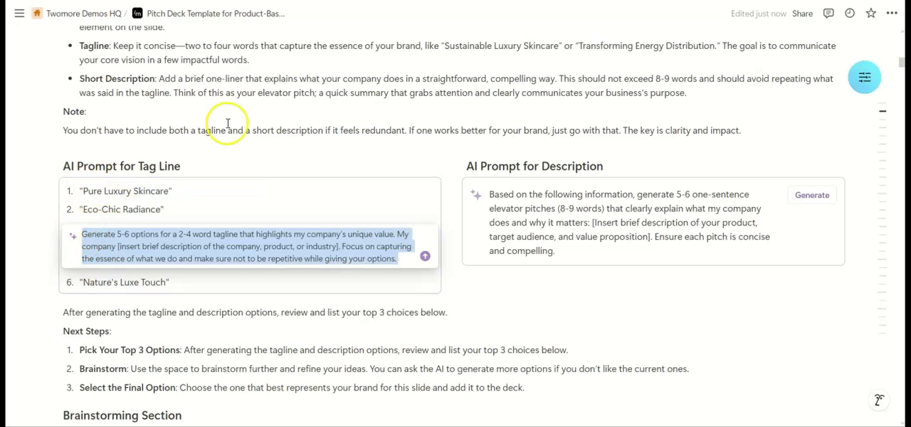
left_click(577, 193)
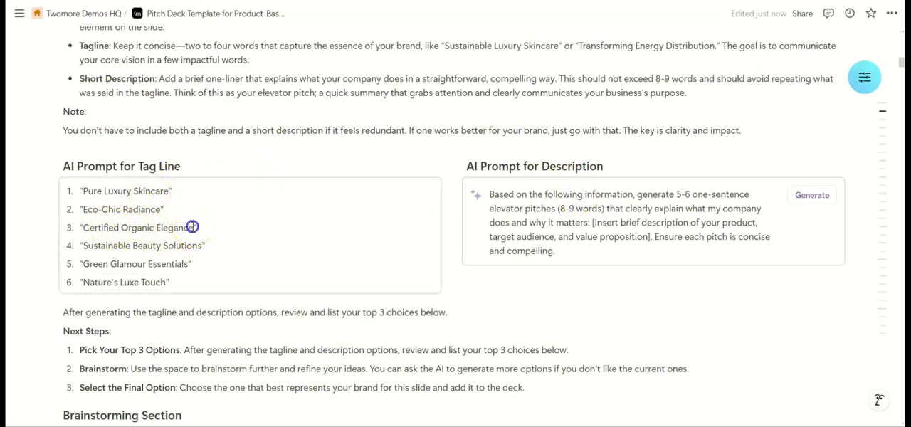
left_click(193, 227)
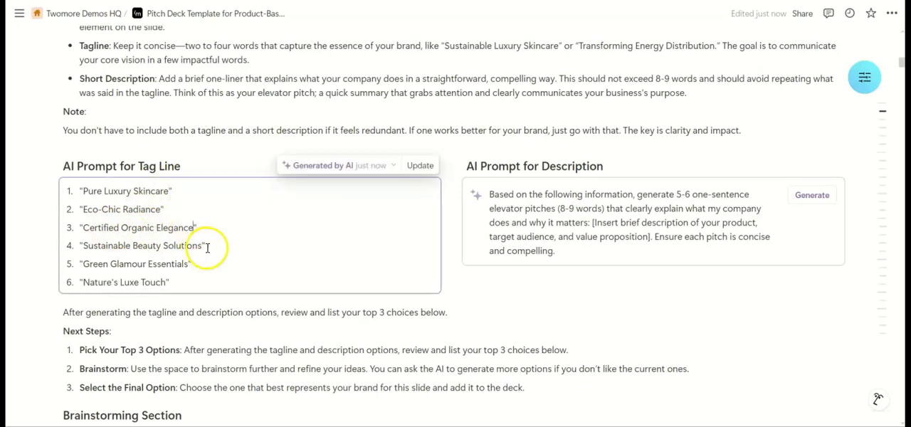
left_click_drag(82, 264, 188, 265)
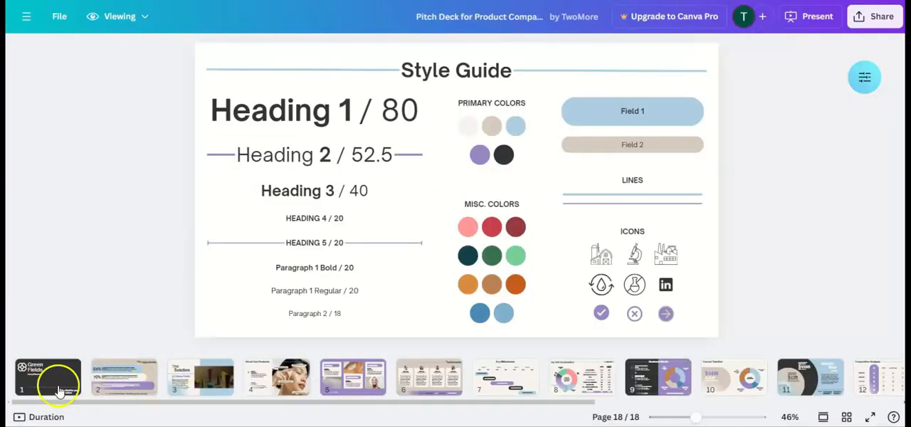
- Switch to the Canva deck for Yellow and replace "Luxury Skincare" on the title slide with "Green Glamour Essentials"
left_click(59, 389)
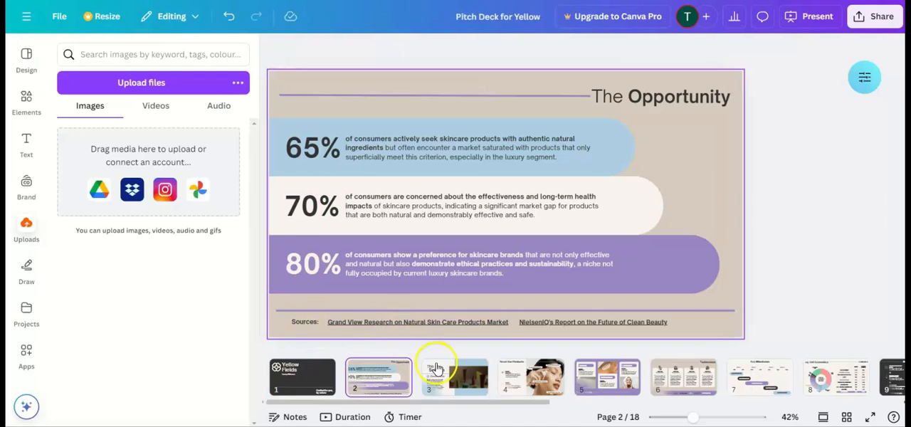
left_click(294, 377)
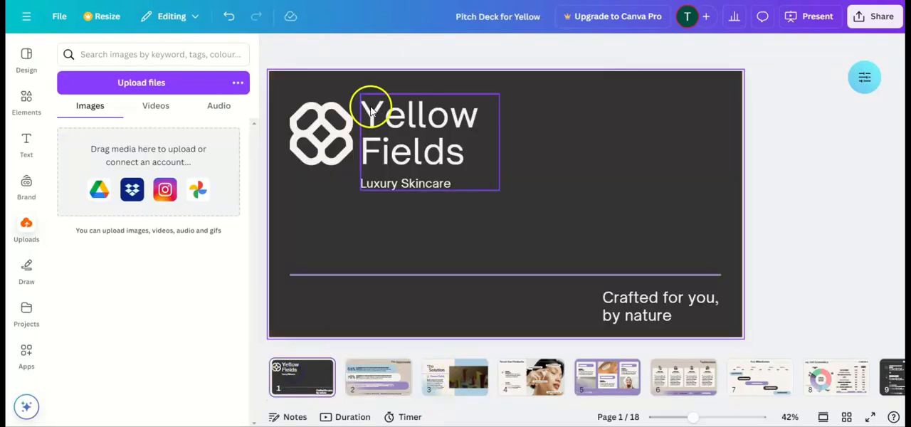
left_click(408, 188)
triple_click(407, 188)
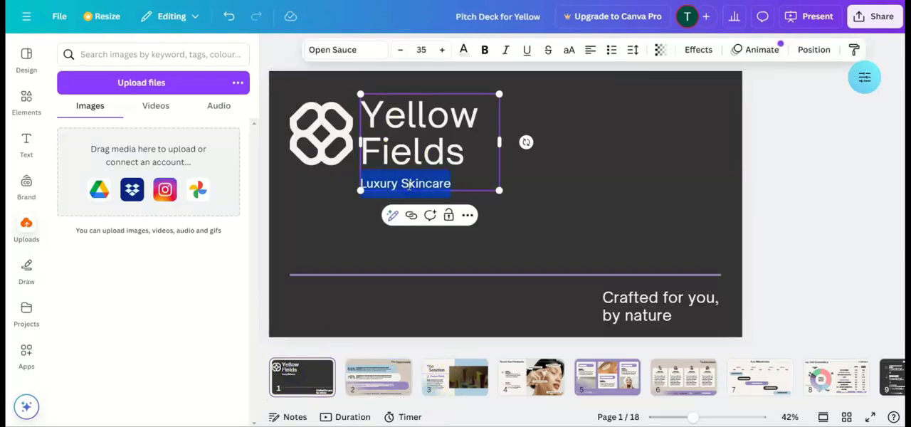
key("ctrl+v")
left_click(404, 188)
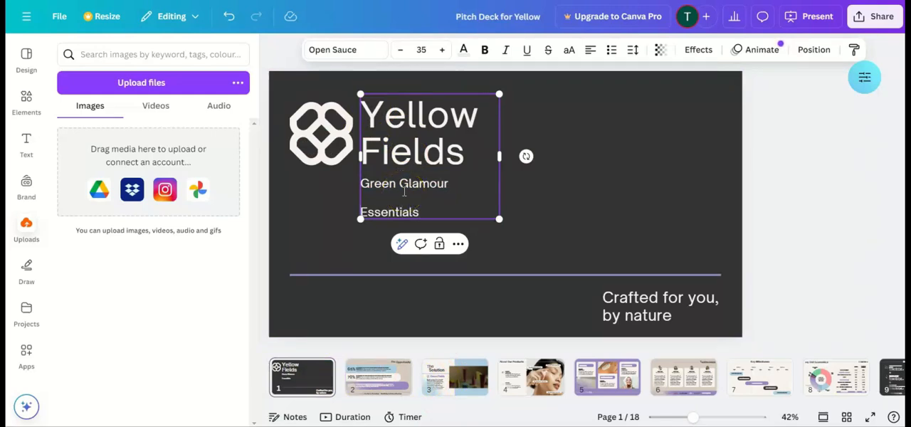
key("Delete")
- Widen the title slide's company name text box so the new tagline fits on one line
left_click(498, 148)
left_click_drag(501, 157, 544, 155)
left_click(619, 185)
left_click(451, 183)
left_click(333, 38)
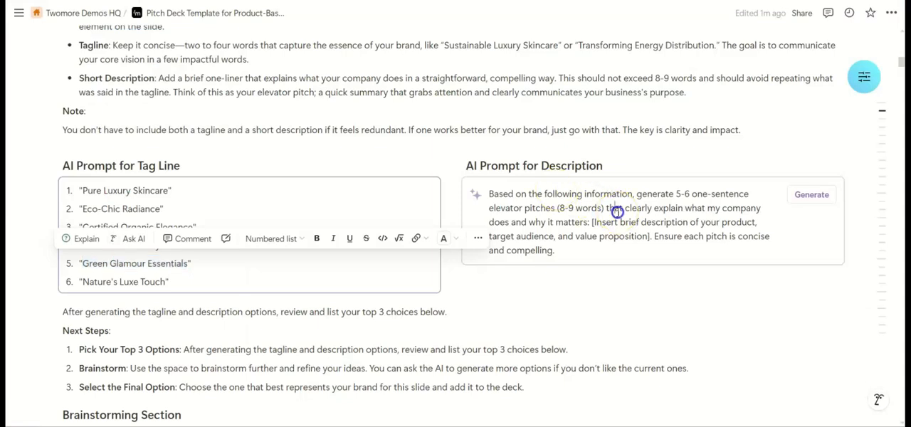
left_click(617, 211)
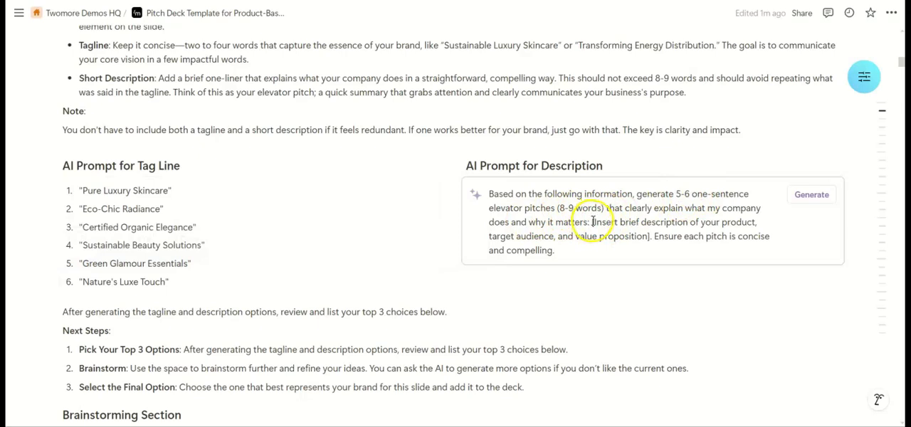
- Switch to Notion and remove the bracketed placeholder from the description prompt, ending the sentence after "why it matters" with a full stop
left_click_drag(591, 222, 650, 237)
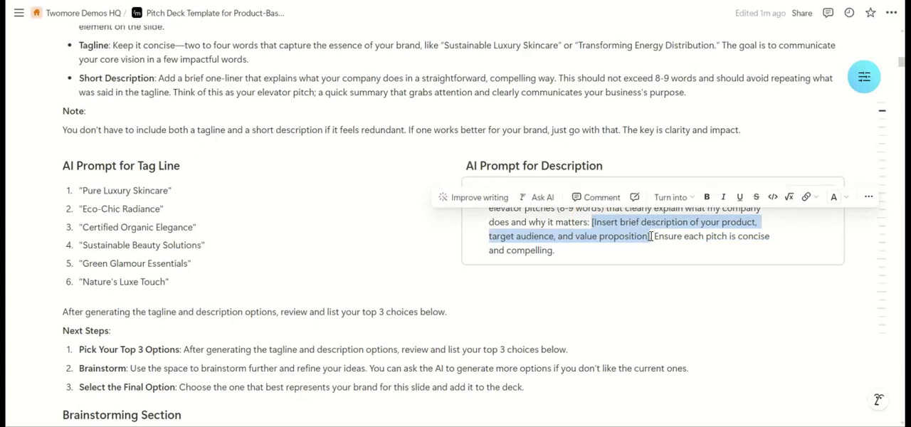
type("crea")
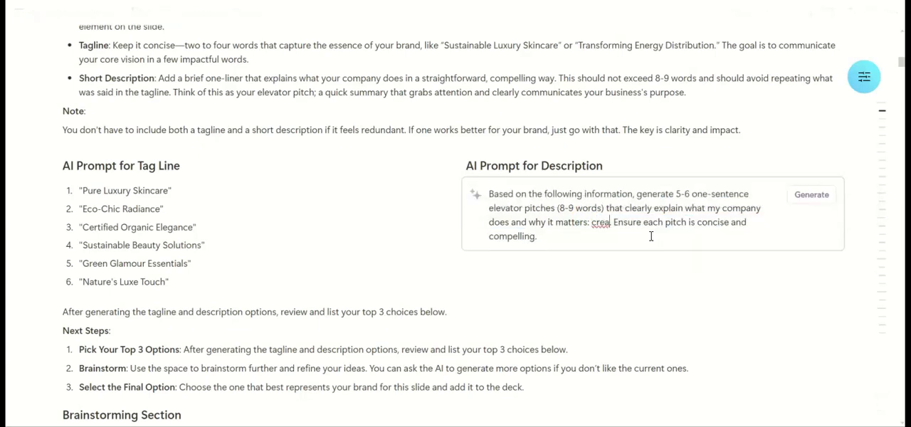
key("BackSpace")
key("BackSpace")
key("BackSpace")
key("BackSpace")
key("BackSpace")
key("BackSpace")
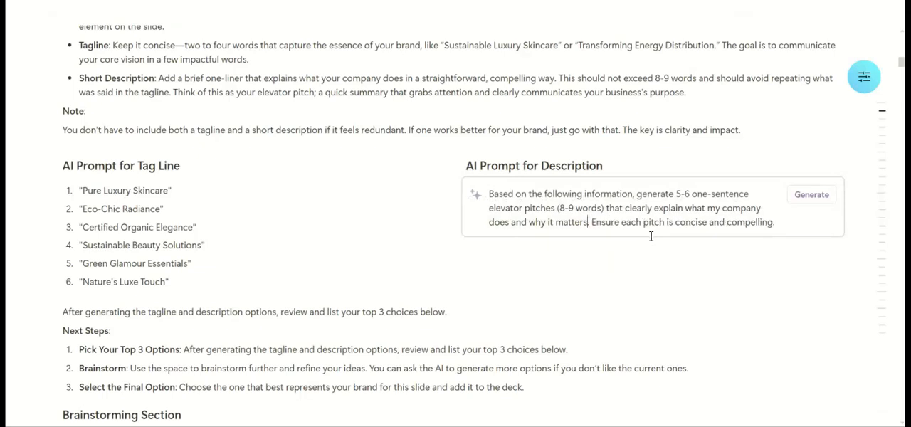
type(". It")
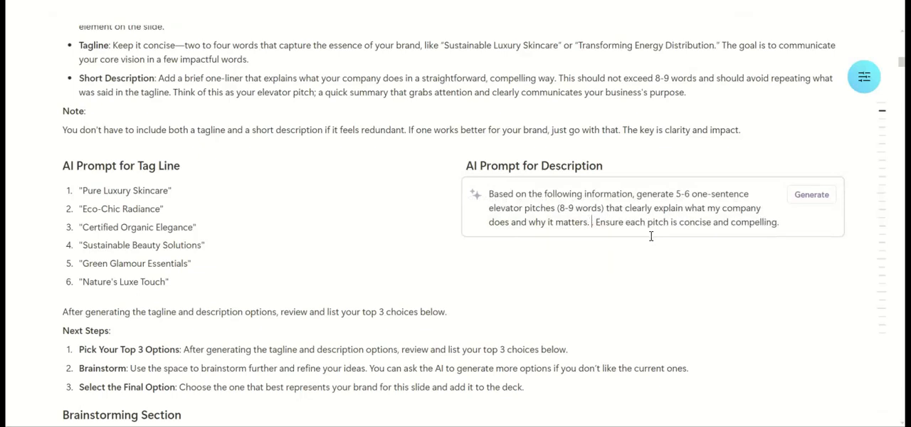
key("BackSpace")
key("BackSpace")
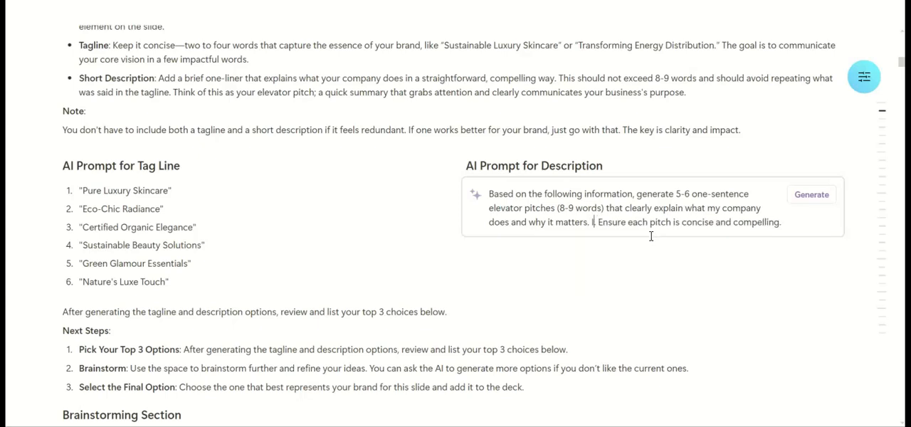
- Add "We create ecofriendly sustainable organic and certified luxury beauty products" to the description prompt before "Ensure each pitch"
type("We create eco")
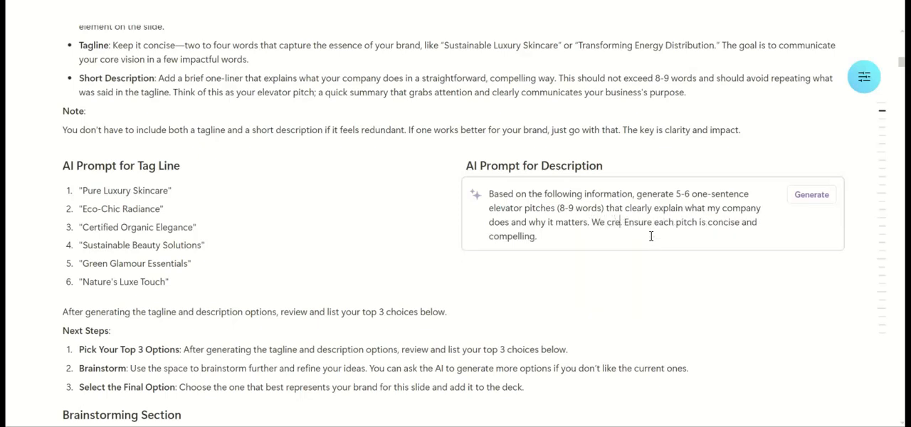
type("friendly.")
type("sustainable")
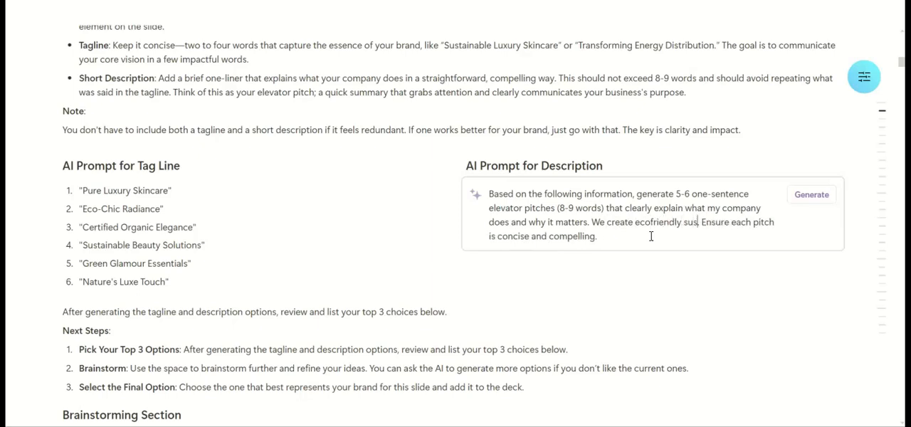
type("organic and cer")
type("ti")
type("fied l")
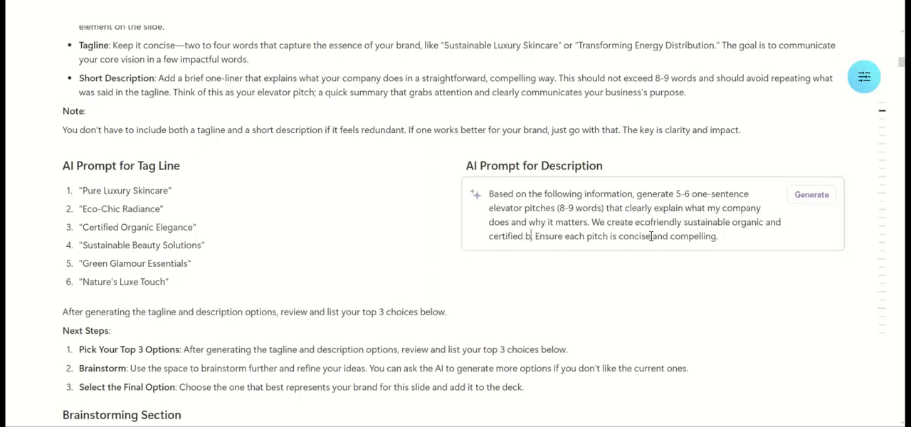
type("uxury beau")
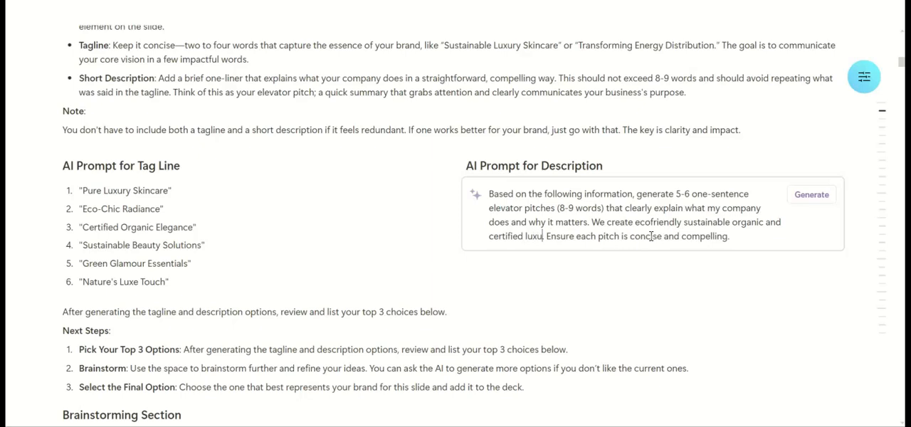
type("ty products")
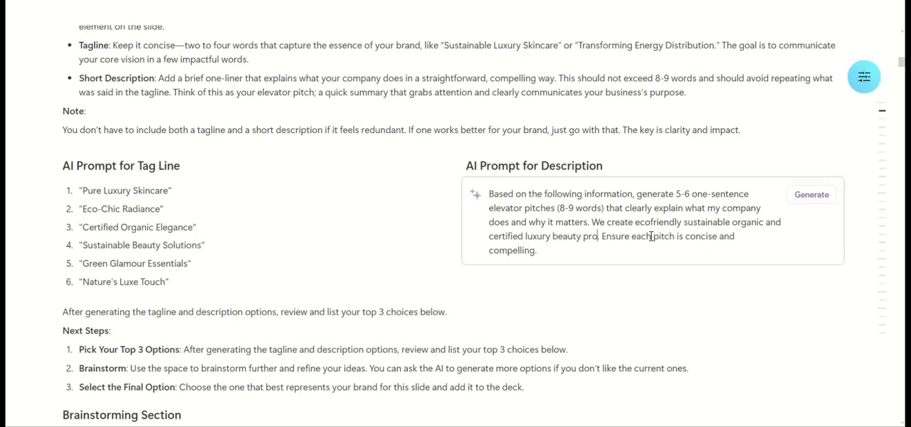
- Generate the description options from the AI prompt and copy "Certified organic luxury beauty for a sustainable future"
left_click(812, 195)
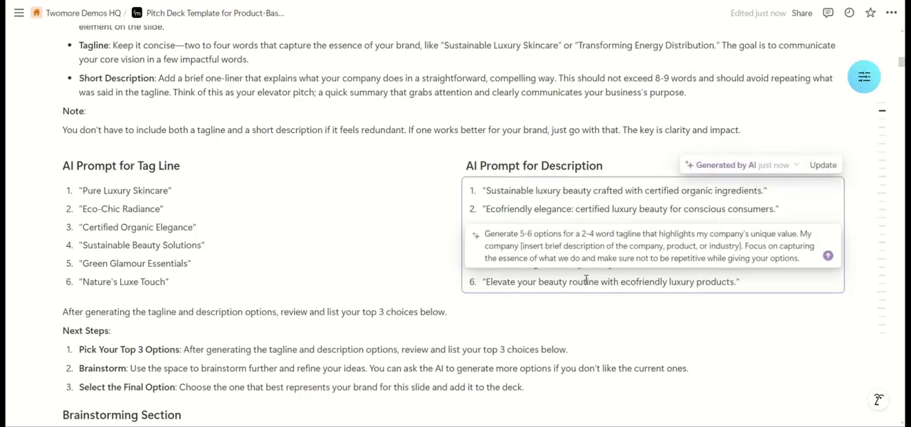
triple_click(693, 278)
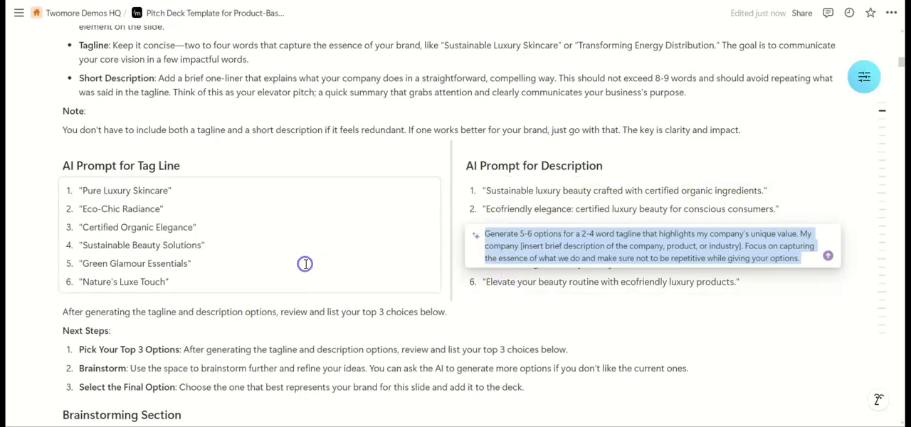
left_click(460, 62)
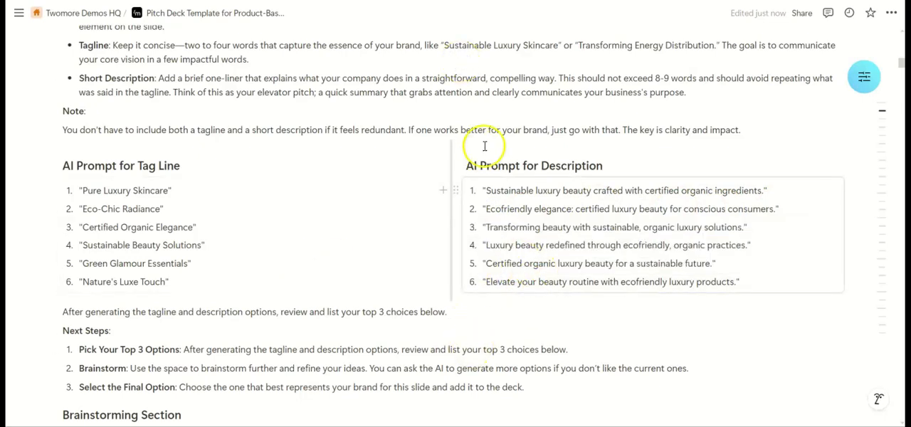
left_click(486, 210)
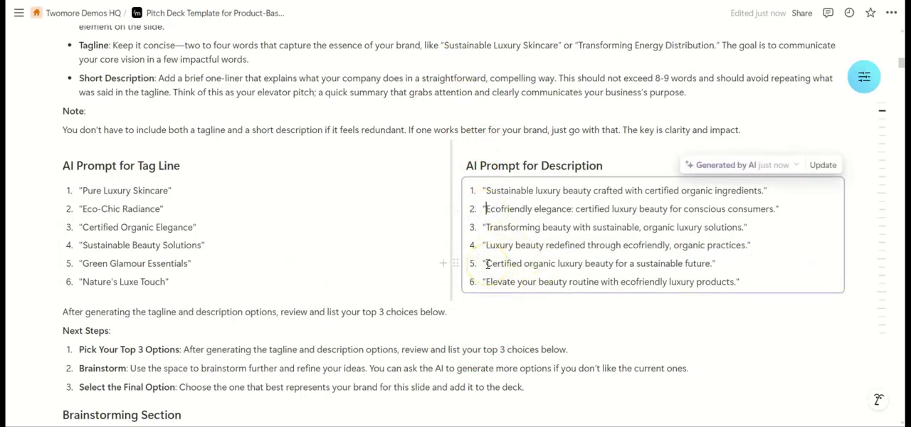
left_click_drag(486, 263, 712, 265)
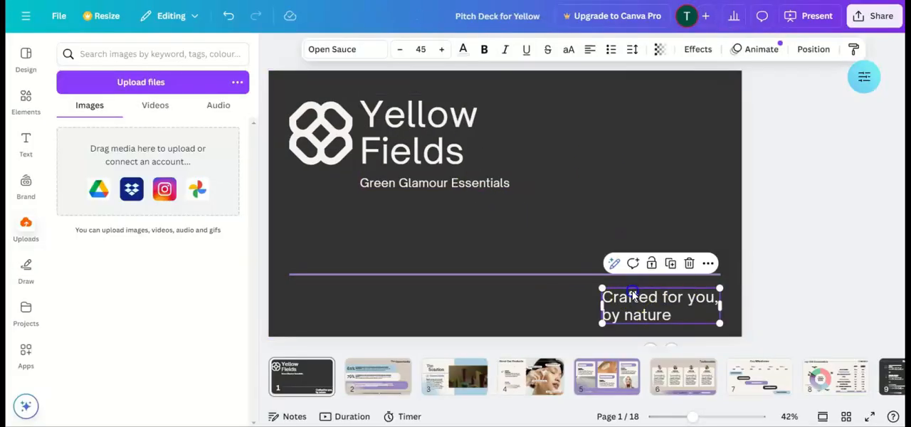
- Switch to the Canva deck, replace "Crafted for you, by nature" with "Certified organic luxury beauty for a sustainable future" and widen its text box
double_click(632, 296)
key("ctrl+v")
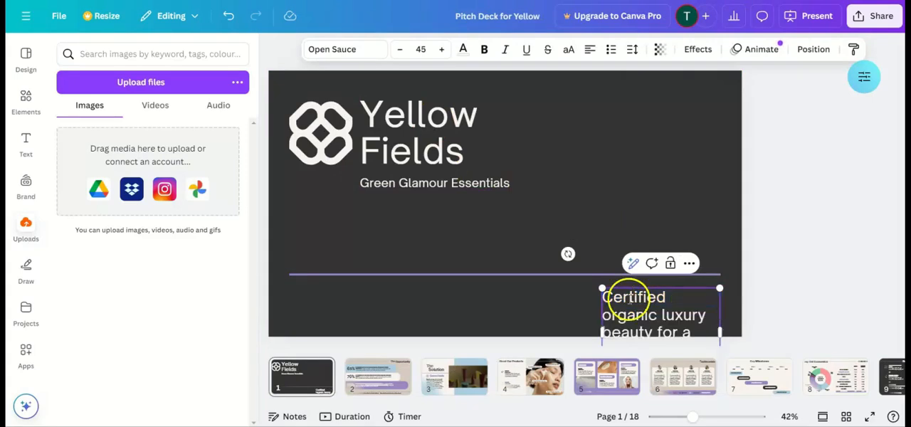
left_click_drag(595, 331, 440, 309)
left_click(669, 310)
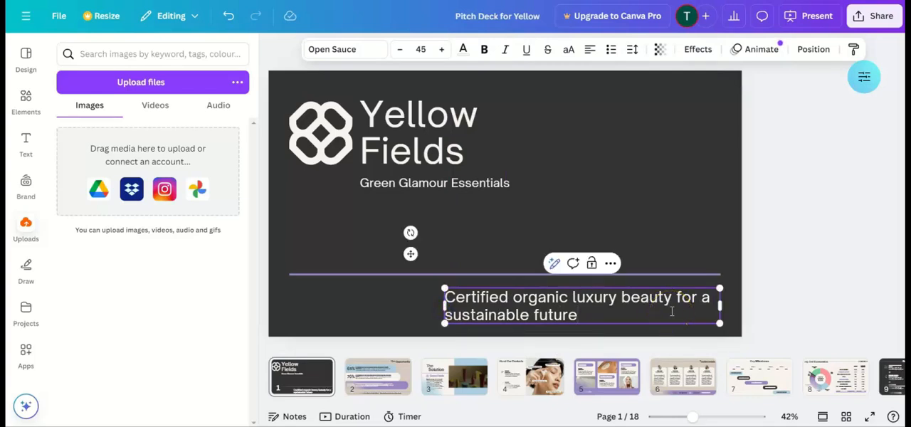
- Go to slide 2 of the deck, switch to the Notion guide and review the Slide 2 Opportunity guidance and AI prompts
left_click(369, 383)
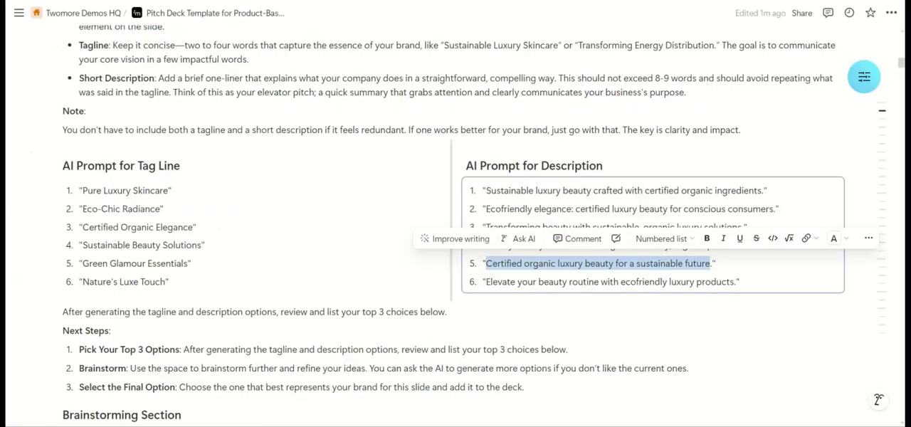
scroll(291, 311, "down", 5)
scroll(291, 312, "down", 10)
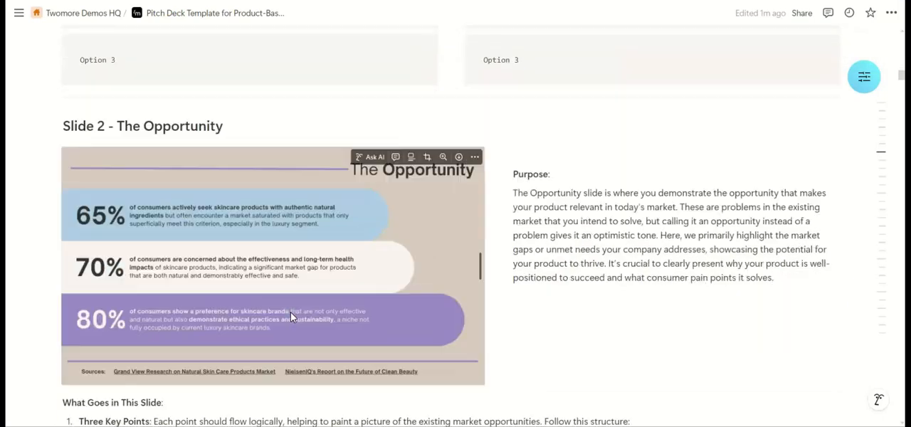
scroll(291, 312, "down", 5)
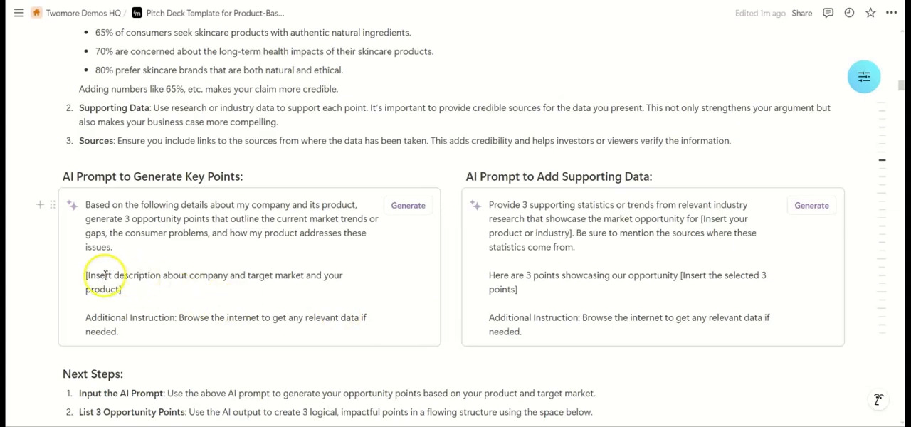
- Replace the key points prompt's placeholder with "We make ecofriendly luxury beauty products that are fully organic and certified for eco-conscious consumers." and generate the points
mouse_move(84, 279)
left_mouse_down()
mouse_move(138, 289)
mouse_move(84, 275)
left_mouse_up()
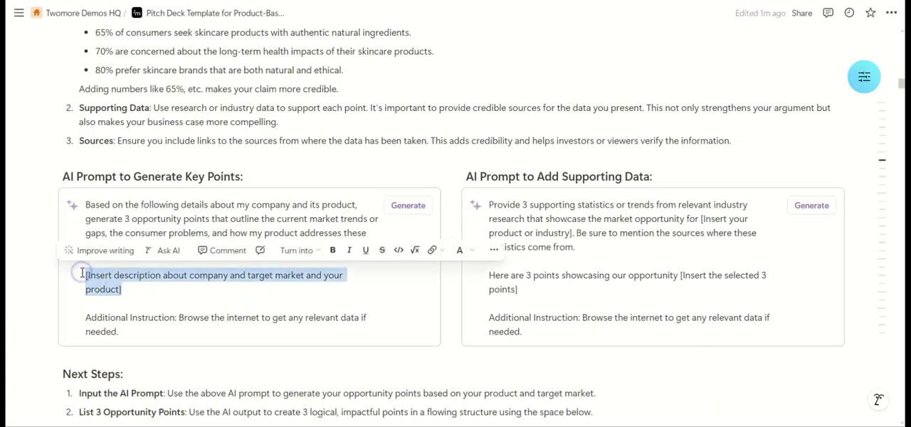
type("We make ecofriendly luxury beauty products that are ful")
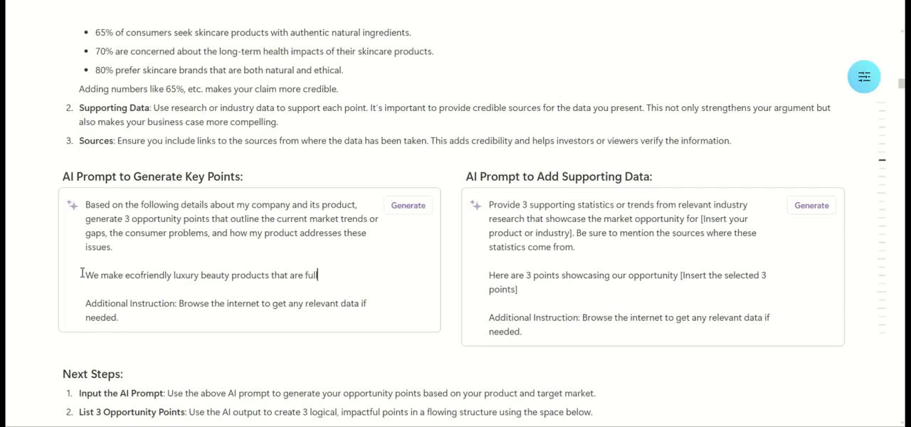
type("cer")
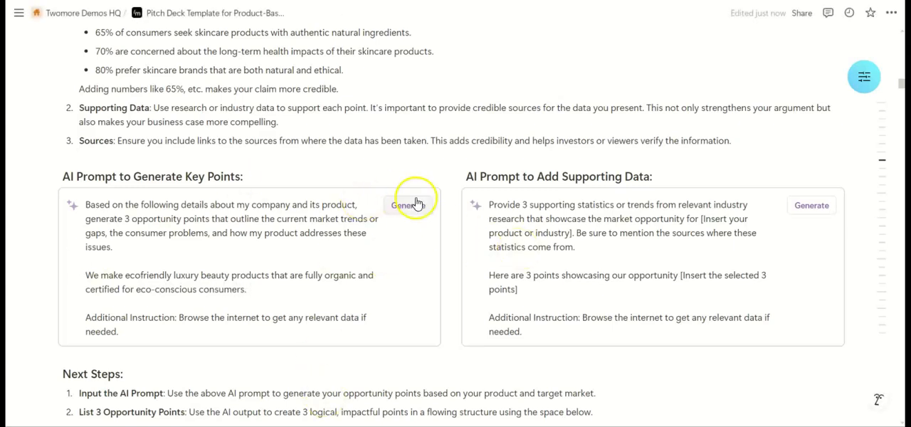
left_click(359, 284)
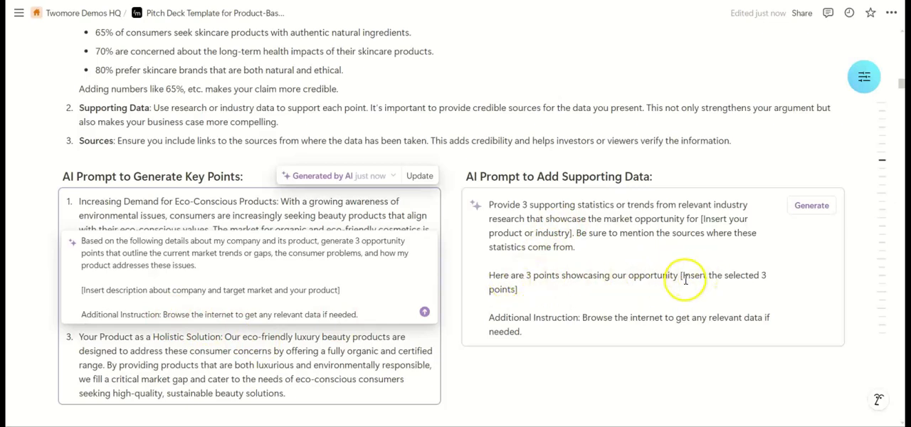
- Review the generated key points, the supporting data prompt, and Slide 2's next steps and brainstorming section in the guide
left_click_drag(681, 277, 515, 301)
left_click(701, 219)
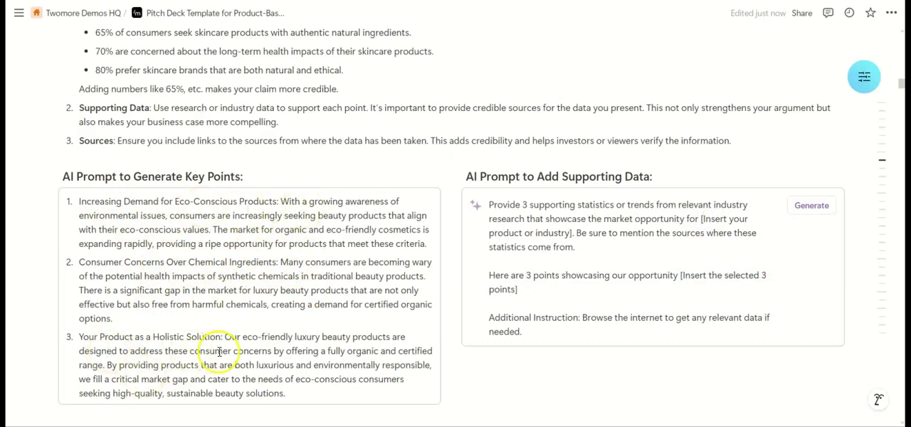
scroll(262, 340, "down", 2)
scroll(262, 339, "up", 1)
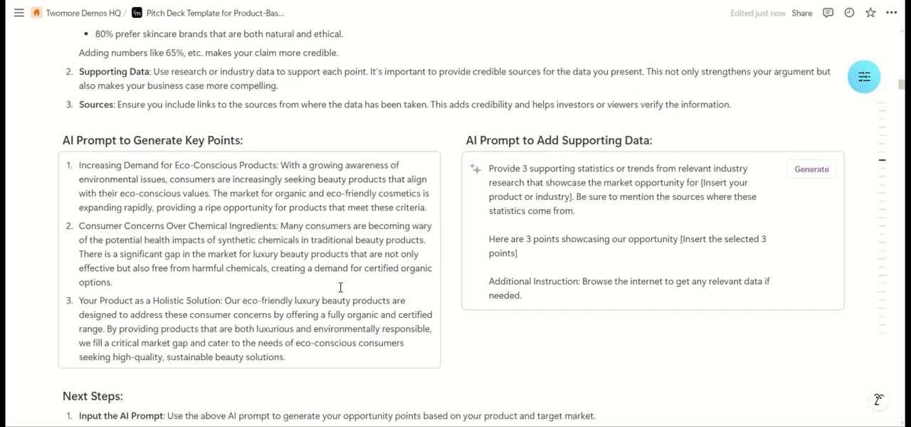
scroll(341, 287, "down", 5)
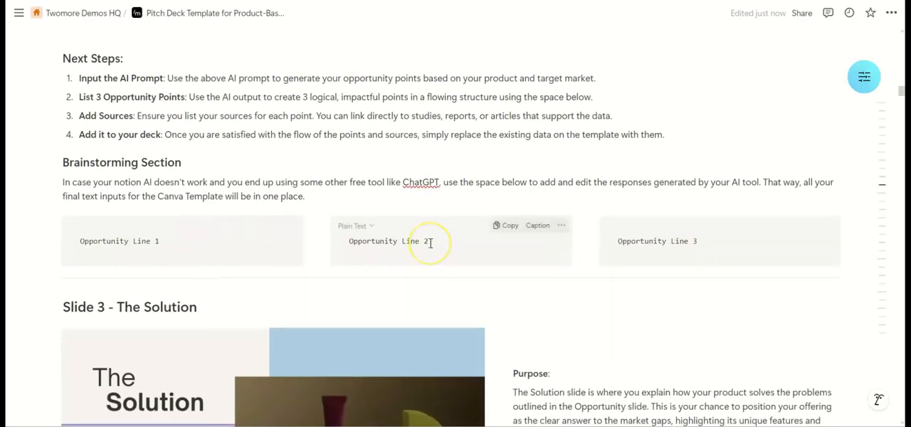
scroll(429, 243, "up", 5)
scroll(430, 242, "down", 1)
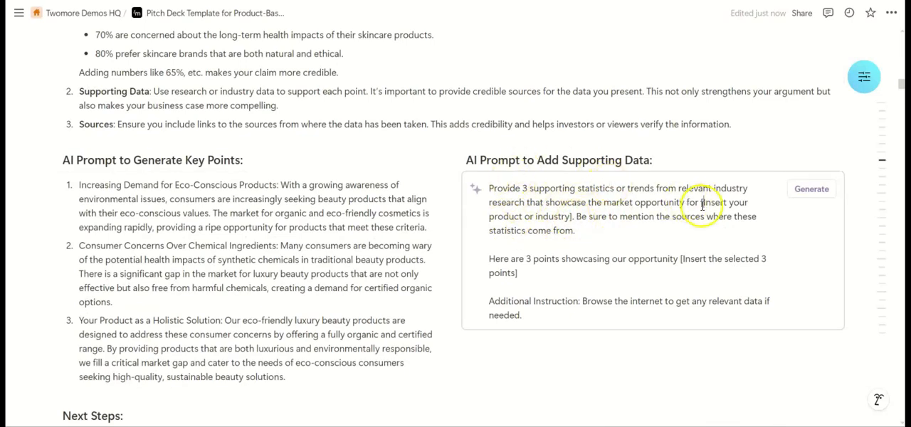
- In the supporting data prompt, replace the product or industry placeholder with "luxury skincare that's organic and eco-friendly"
left_click_drag(700, 204, 573, 219)
type("luxury")
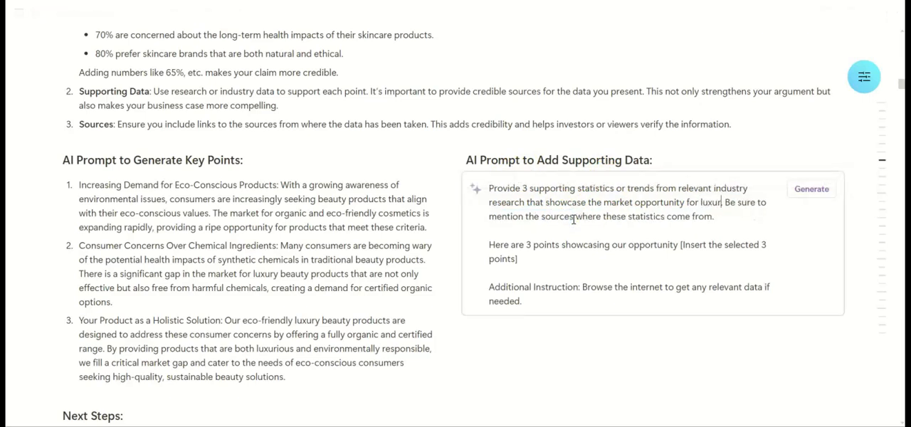
type(" skincar")
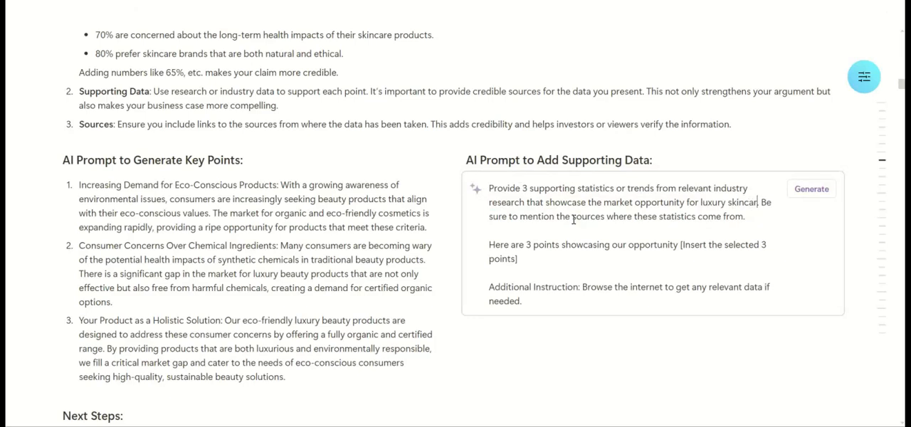
type("e thats or")
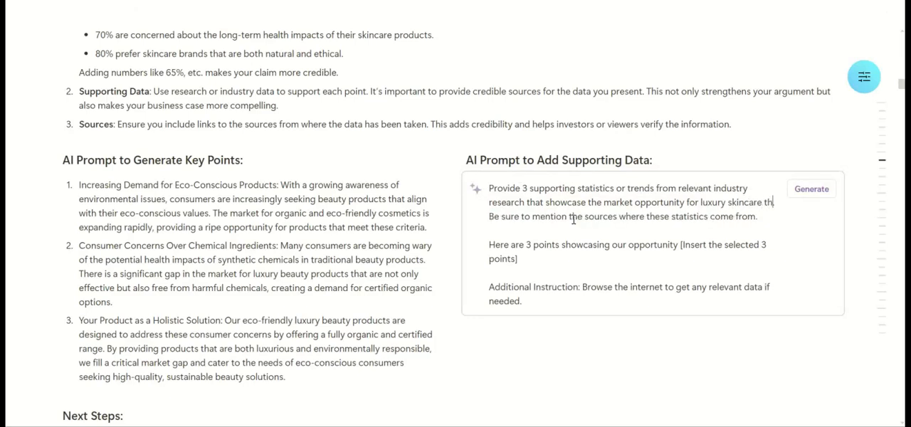
key("BackSpace")
key("BackSpace")
key("BackSpace")
key("BackSpace")
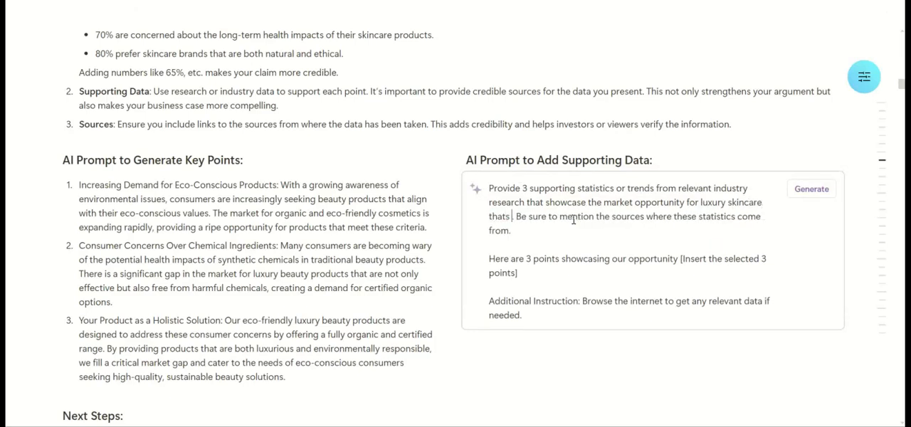
type("'s")
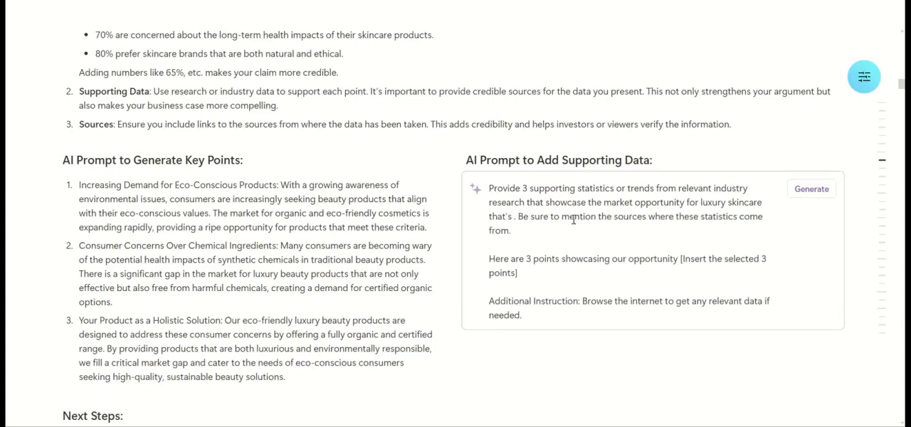
type(" organic and e")
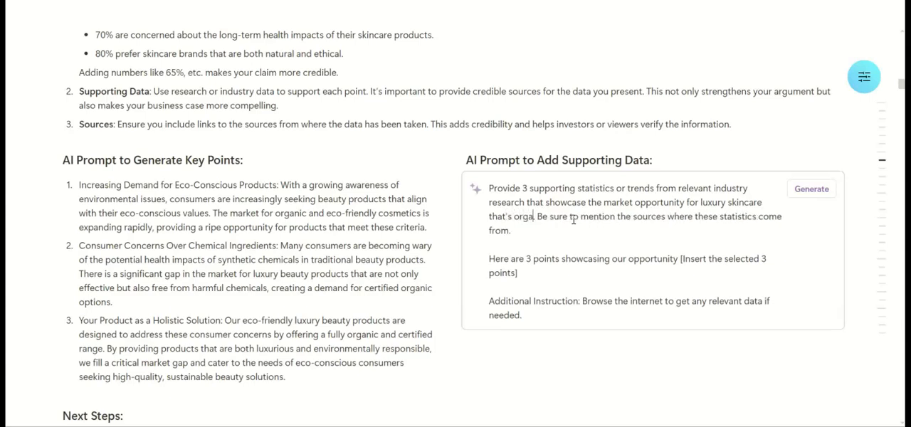
type("co-fri")
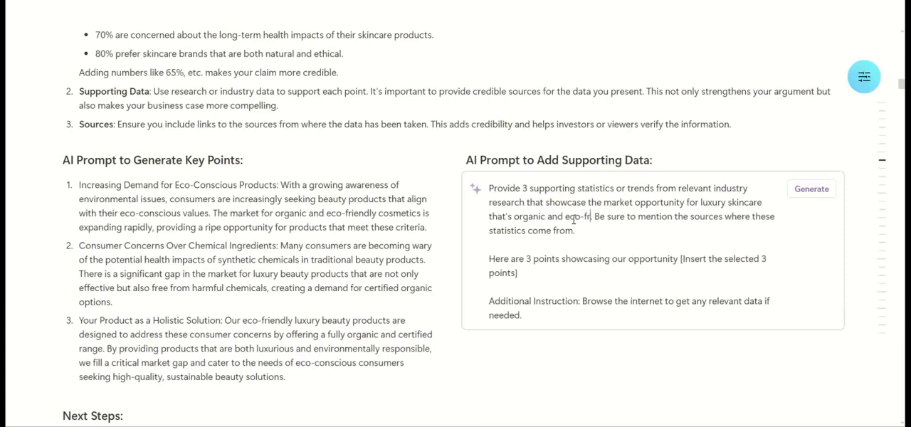
type("endly.")
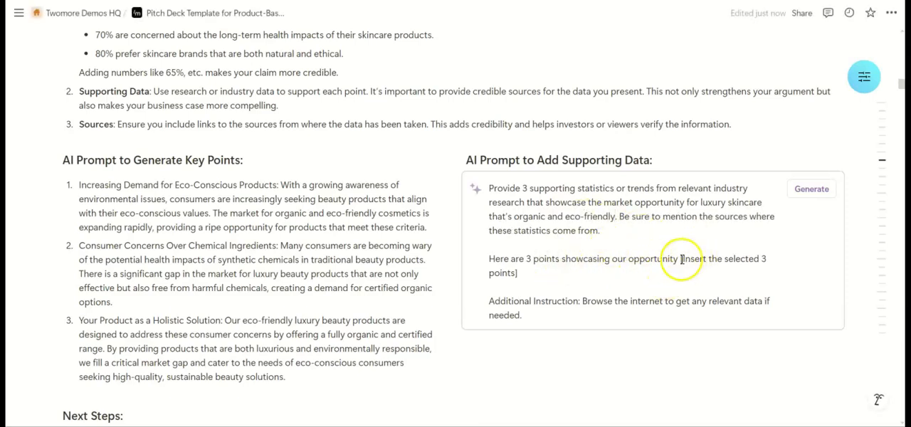
- Replace "[Insert the selected 3 points]" with "that is people looking for certified organic and ecofriendly luxury skincare products. They cant find good options as of now." and generate
left_click_drag(681, 260, 522, 280)
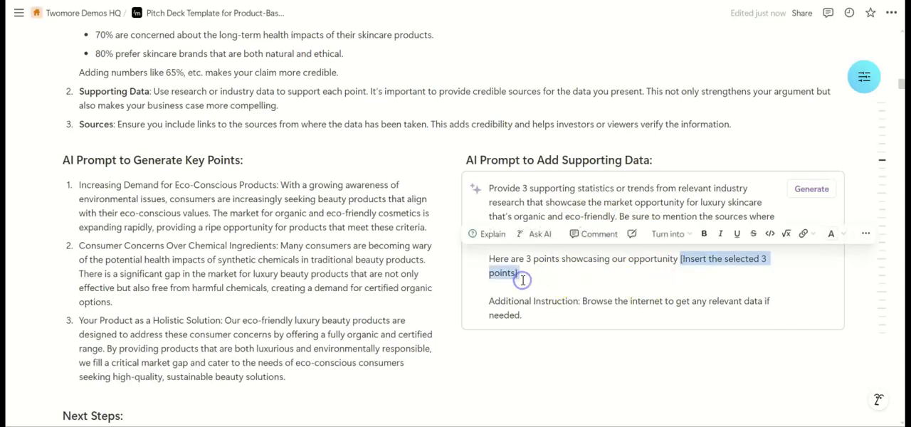
type("that is peopl")
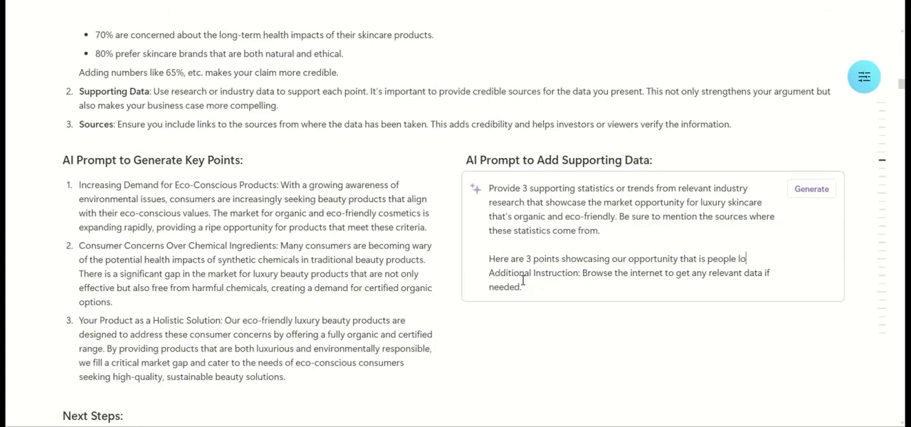
type("e looking for certified organic and ecofriendly luxury skincare products. They ca")
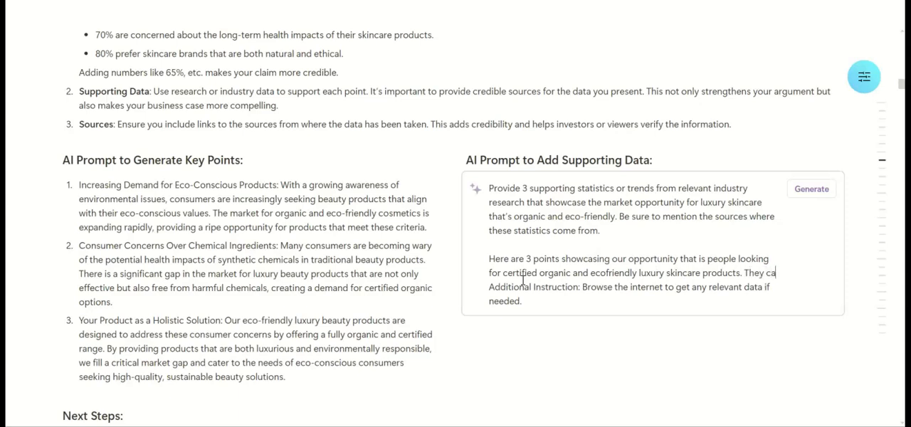
type("nt find good options as of now.")
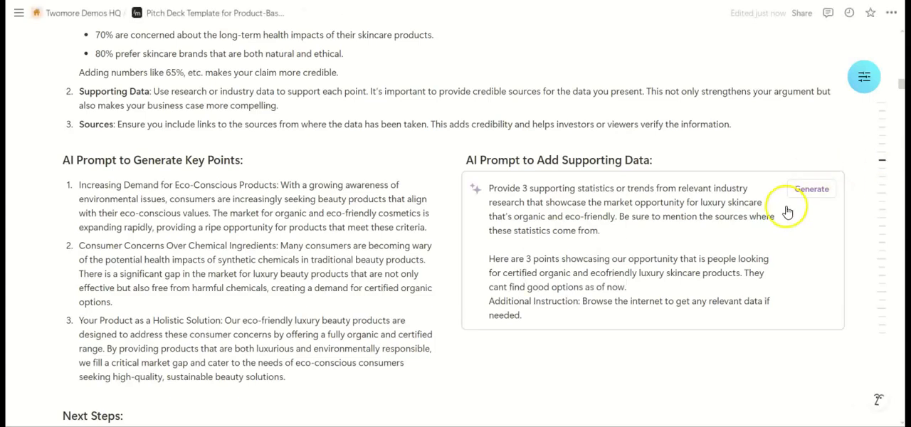
left_click(816, 193)
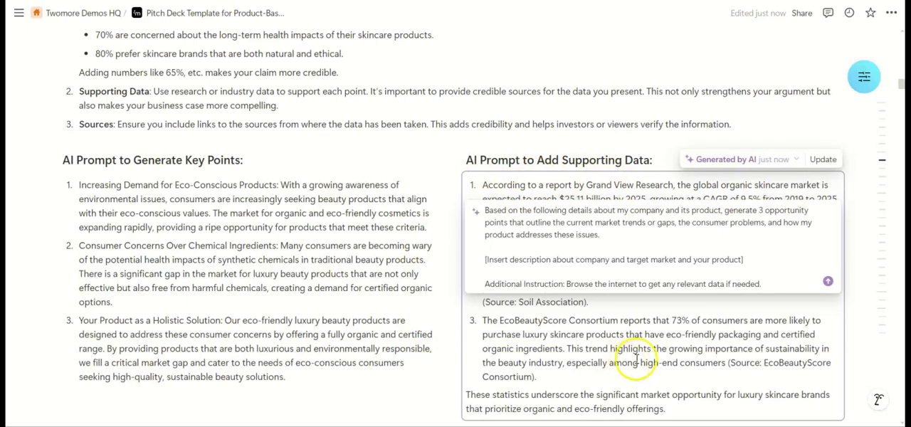
key("ctrl+a")
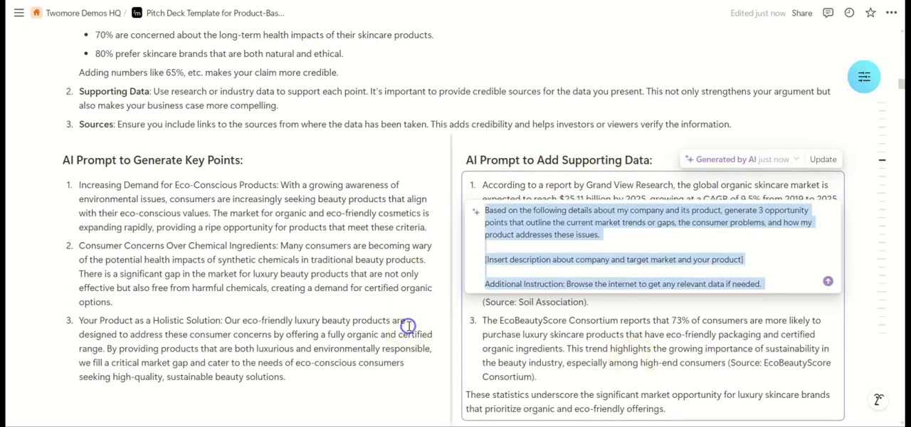
left_click(578, 112)
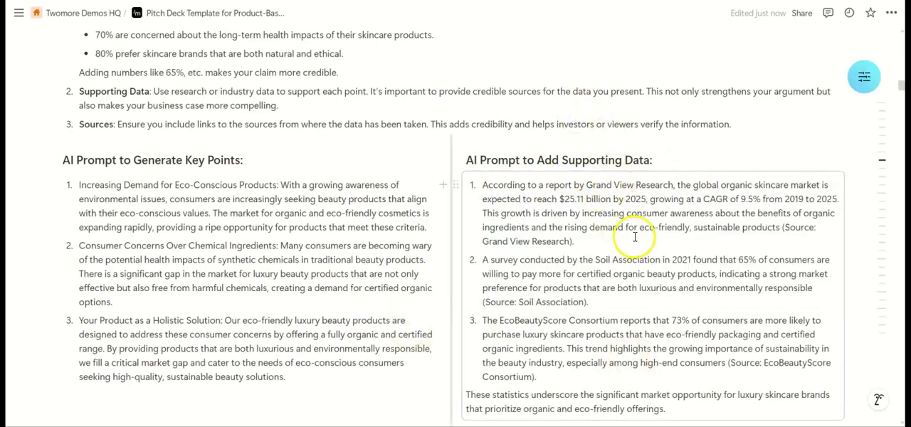
- Review the generated supporting statistics and look through the guide's following slide sections down to the cost and margin parameter table
scroll(580, 239, "down", 1)
scroll(580, 238, "up", 1)
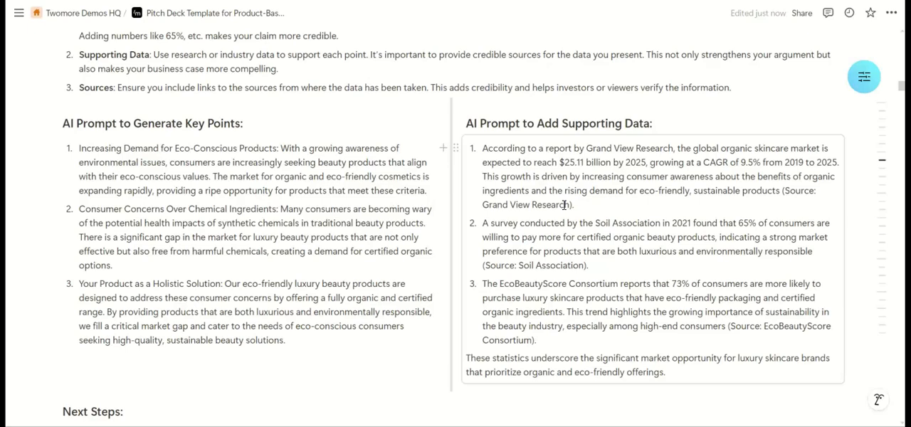
scroll(564, 205, "down", 1)
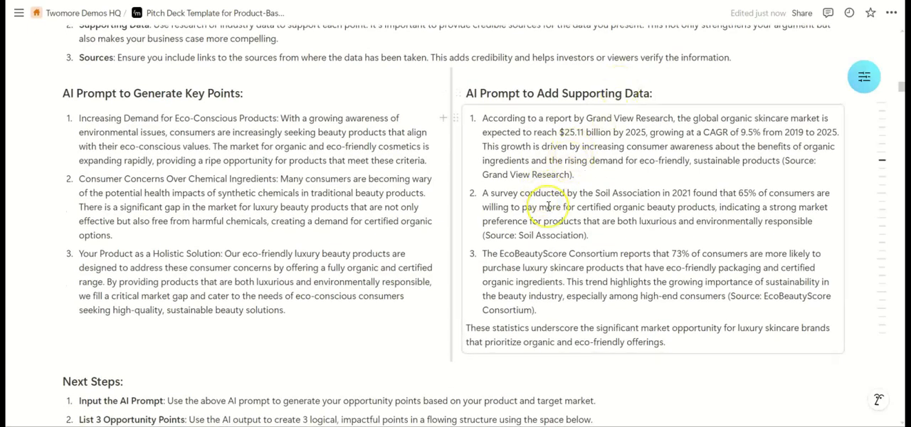
scroll(548, 206, "down", 12)
scroll(547, 207, "down", 15)
scroll(548, 206, "down", 12)
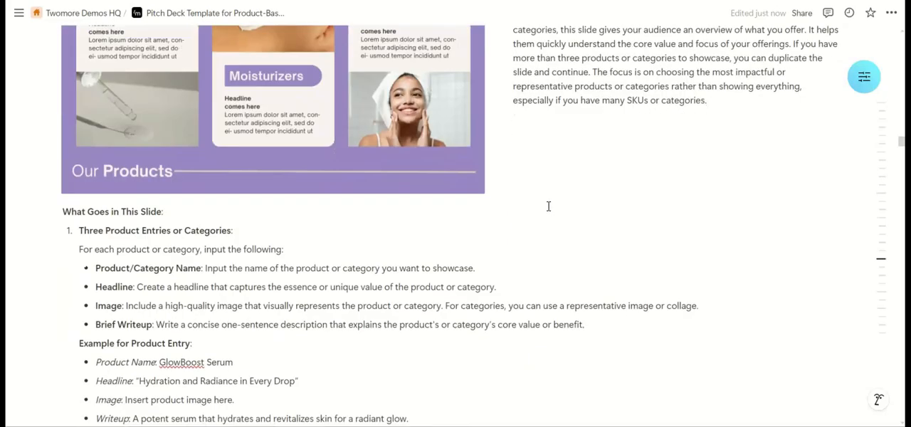
scroll(548, 206, "down", 12)
scroll(547, 207, "down", 12)
scroll(547, 207, "down", 12)
scroll(547, 206, "down", 3)
scroll(575, 226, "up", 1)
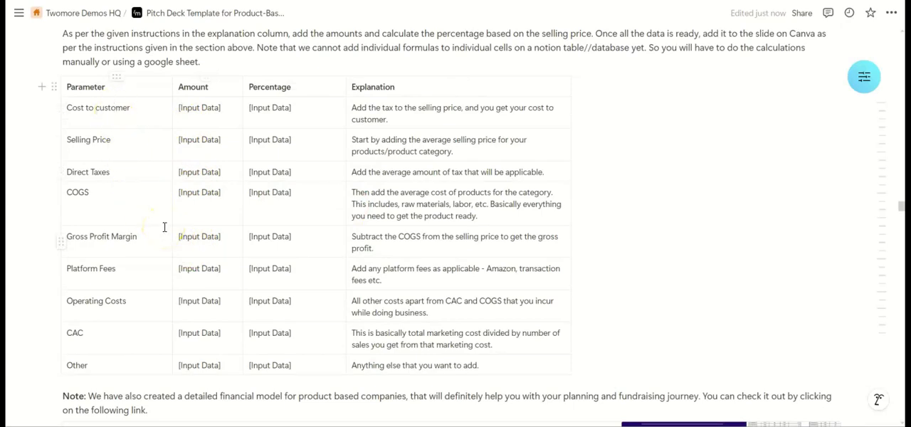
left_click(226, 107)
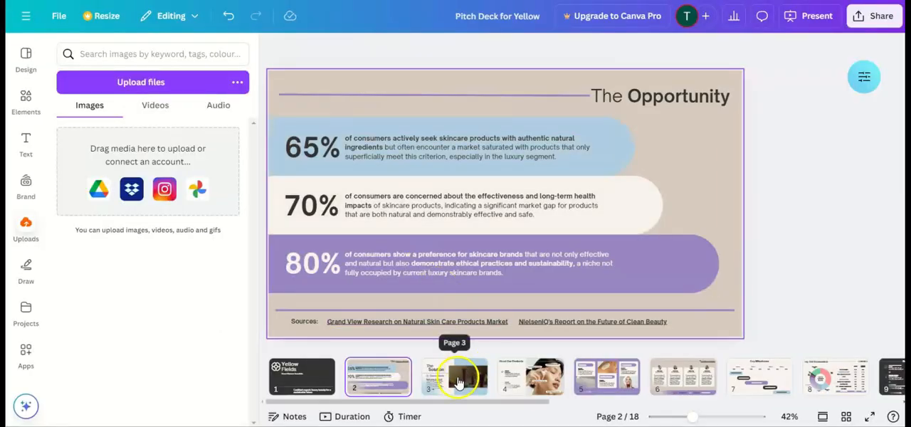
- Switch to the Canva deck, show slide 3, The Solution, and select its product video
left_click(459, 383)
left_click(532, 267)
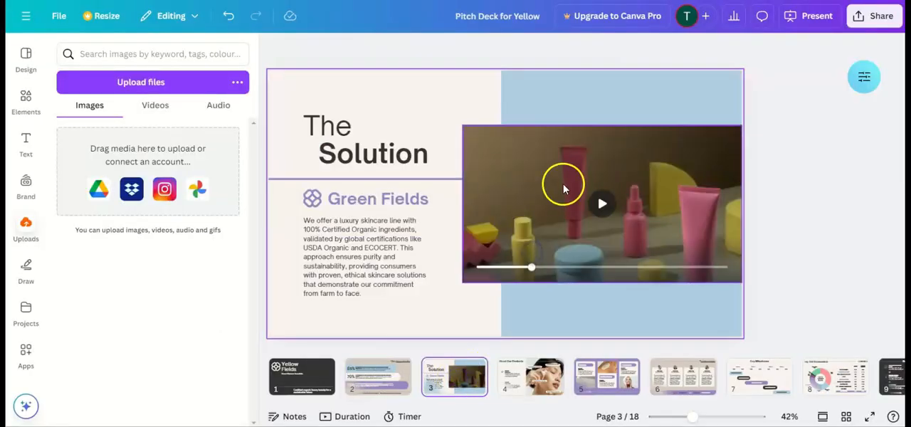
left_click(488, 138)
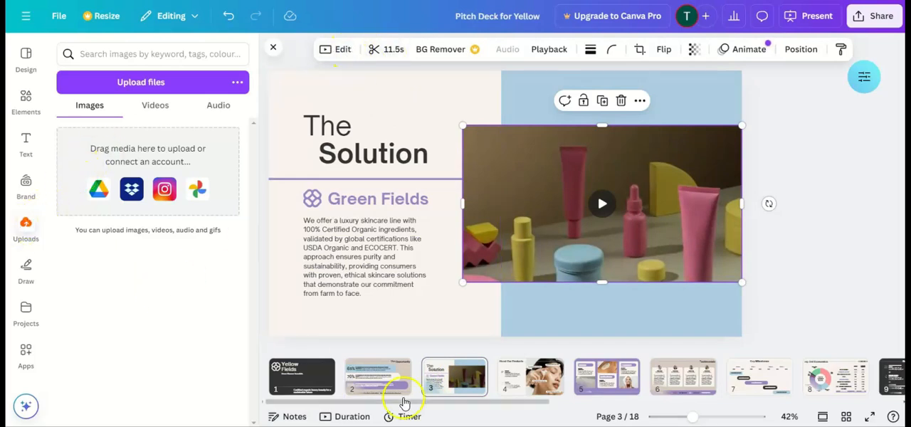
- On slide 4, replace the second headline's body text with "Edit this" and move the feature label beneath the hand slightly down and left
left_click(533, 382)
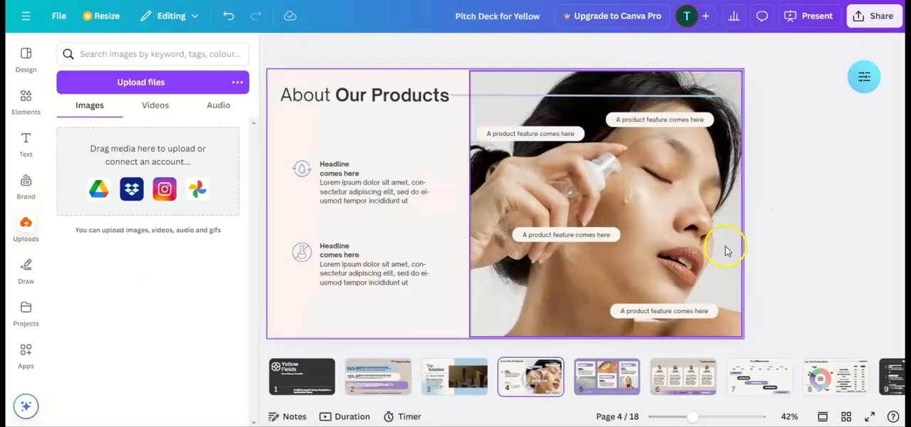
left_click(698, 206)
mouse_move(697, 205)
left_mouse_down()
mouse_move(650, 178)
mouse_move(518, 153)
mouse_move(695, 175)
mouse_move(706, 194)
mouse_move(694, 202)
left_mouse_up()
left_click(352, 255)
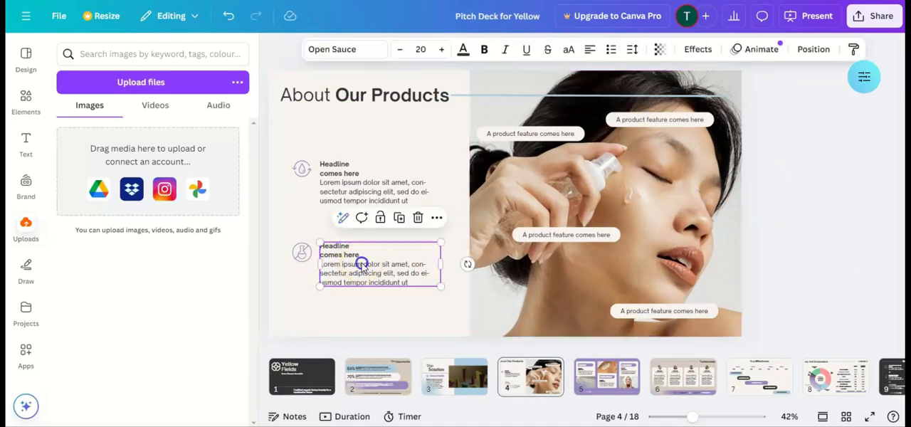
triple_click(360, 261)
type("Edi")
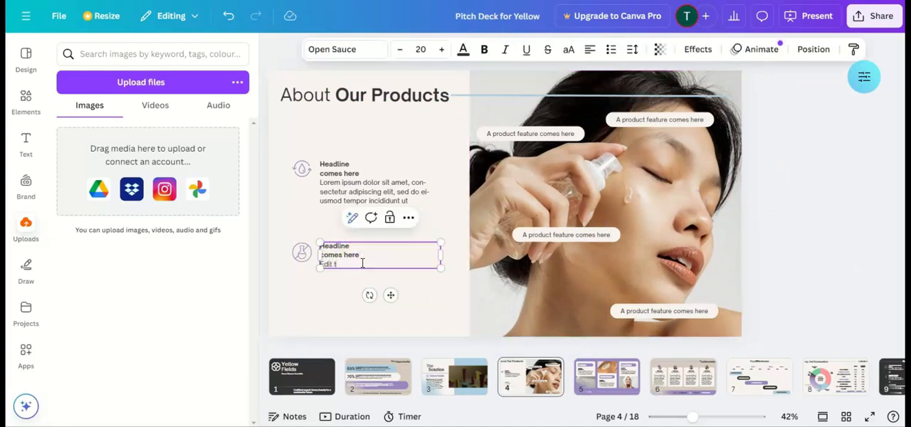
type("t this")
left_click(422, 302)
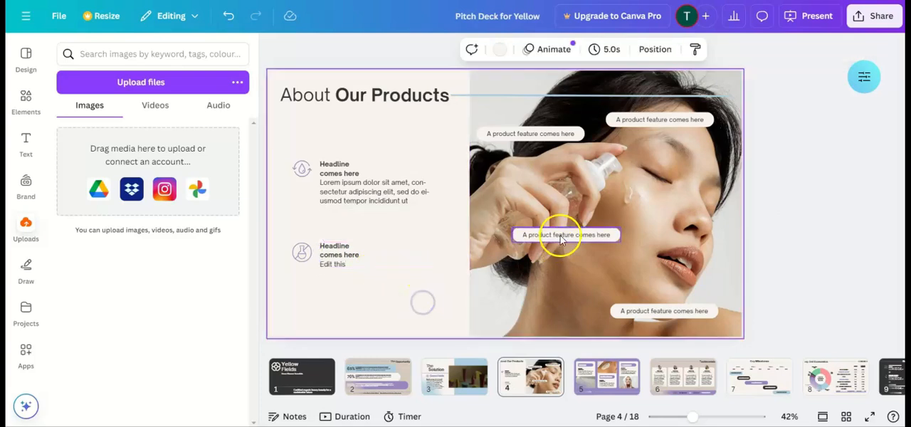
mouse_move(561, 239)
left_mouse_down()
mouse_move(565, 143)
mouse_move(573, 192)
mouse_move(551, 244)
left_mouse_up()
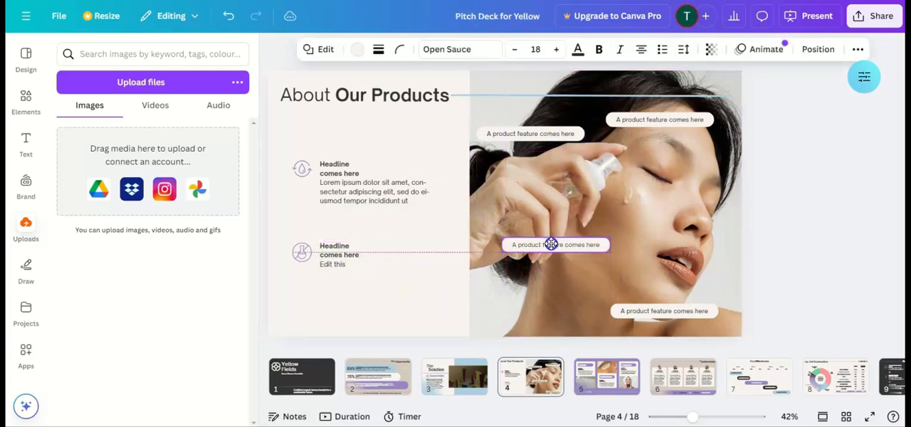
- Inspect the three product images on slide 5, then look at slide 6 and the deck's remaining slide thumbnails
left_click(606, 377)
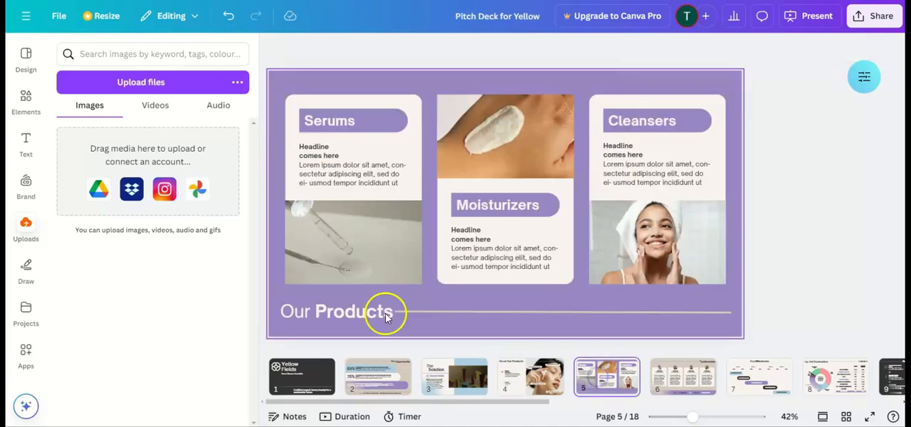
left_click(305, 268)
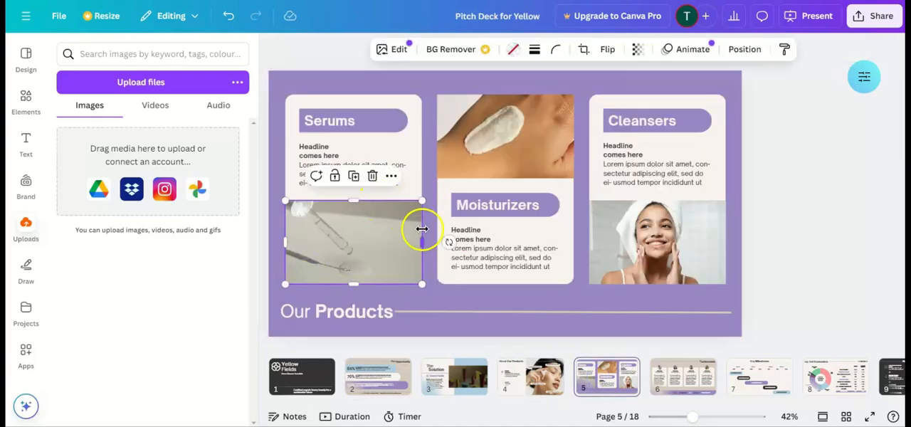
mouse_move(420, 242)
left_mouse_down()
mouse_move(392, 240)
mouse_move(421, 242)
left_mouse_up()
left_click(549, 121)
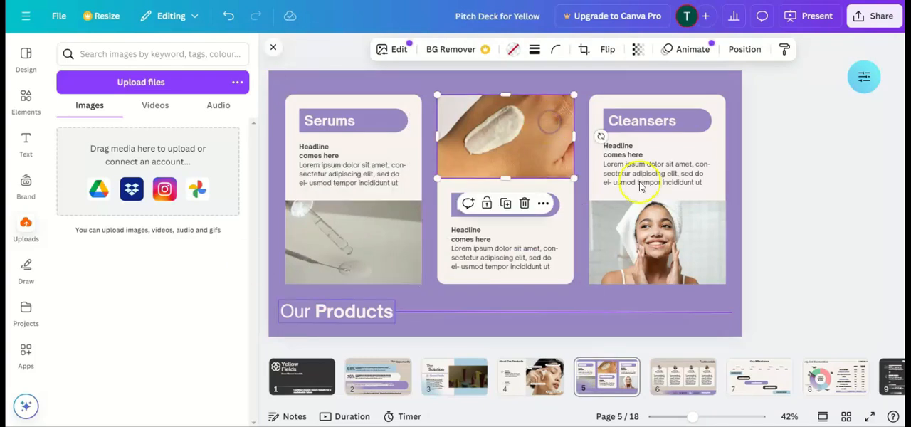
left_click(652, 239)
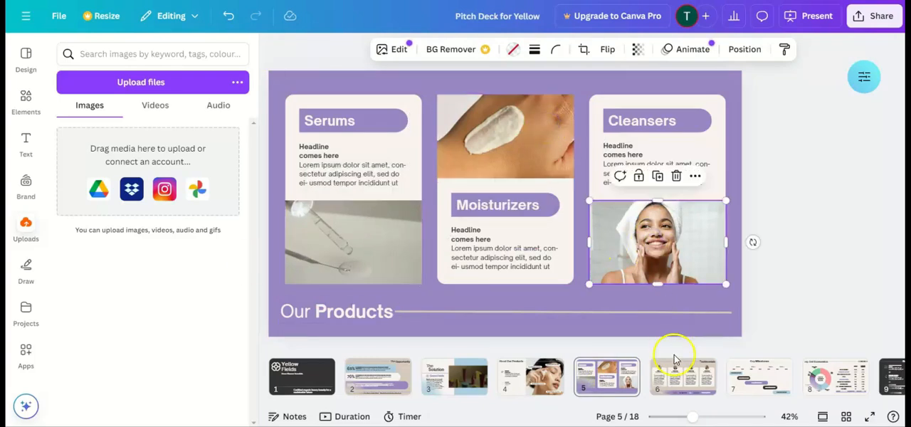
left_click(666, 384)
scroll(668, 384, "right", 3)
scroll(668, 387, "right", 6)
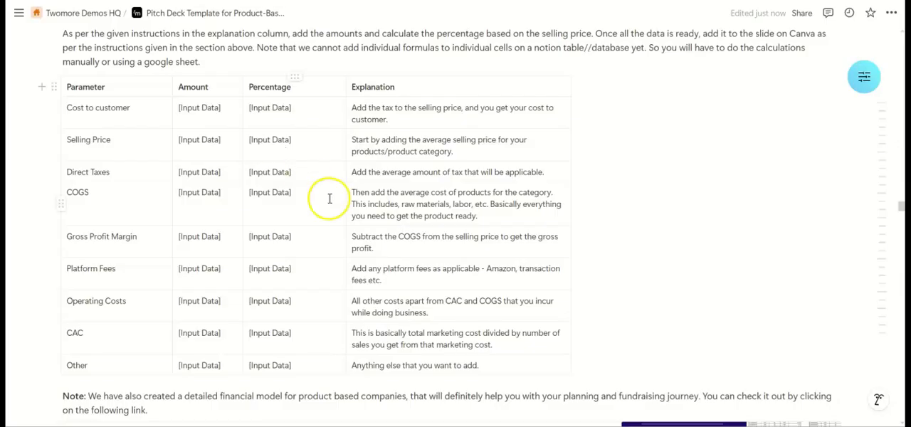
- Switch to the Notion guide and go back from the parameter table to the Slide 1 guidance
scroll(327, 198, "up", 15)
scroll(329, 198, "up", 20)
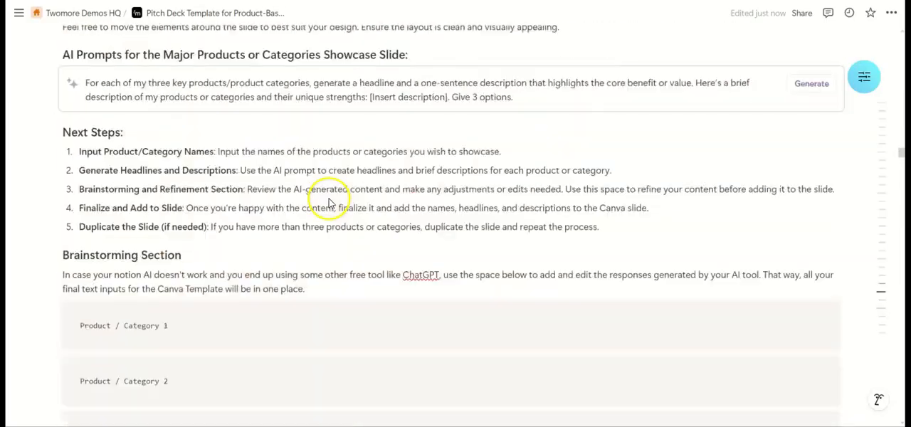
scroll(330, 198, "up", 20)
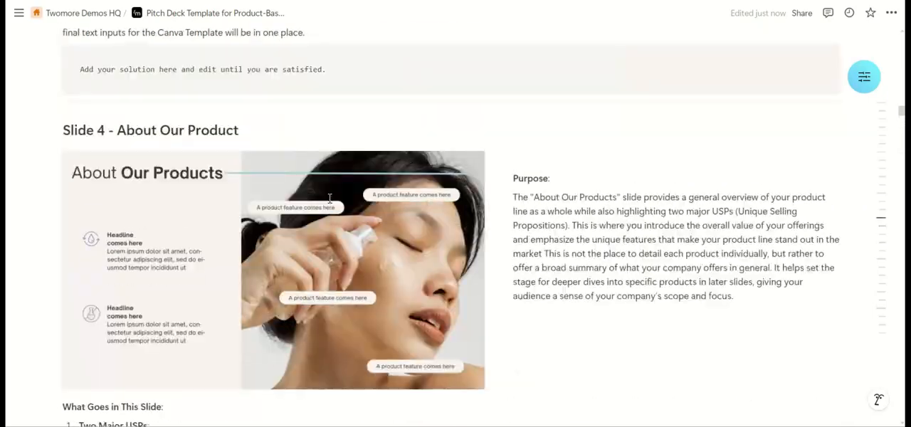
scroll(329, 198, "up", 20)
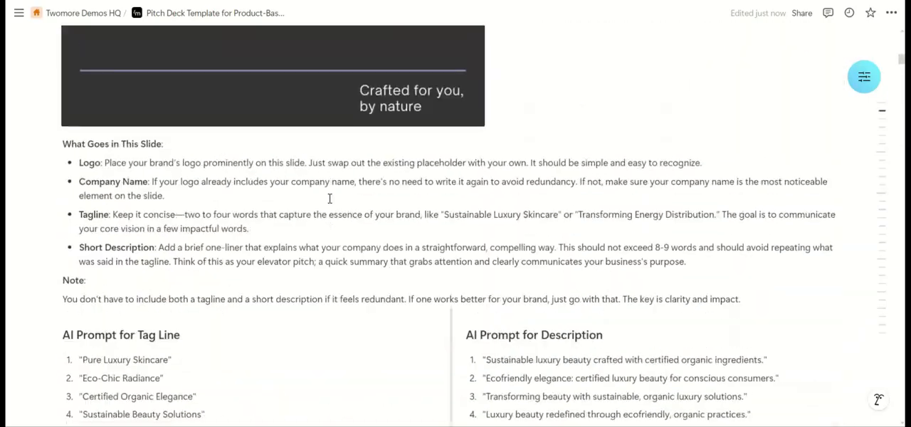